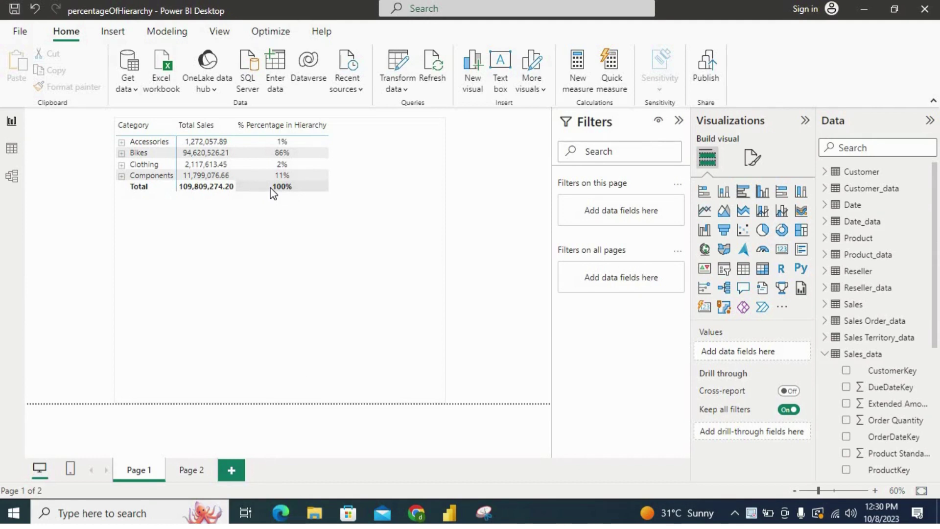
# - Expand the Accessories category and its Helmets subcategory in the sales matrix
pyautogui.click(121, 141)
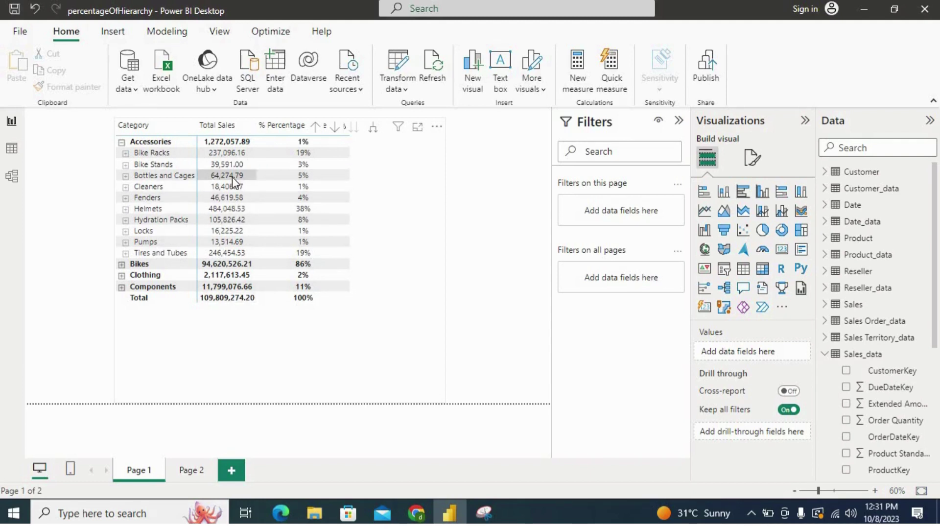
pyautogui.click(126, 210)
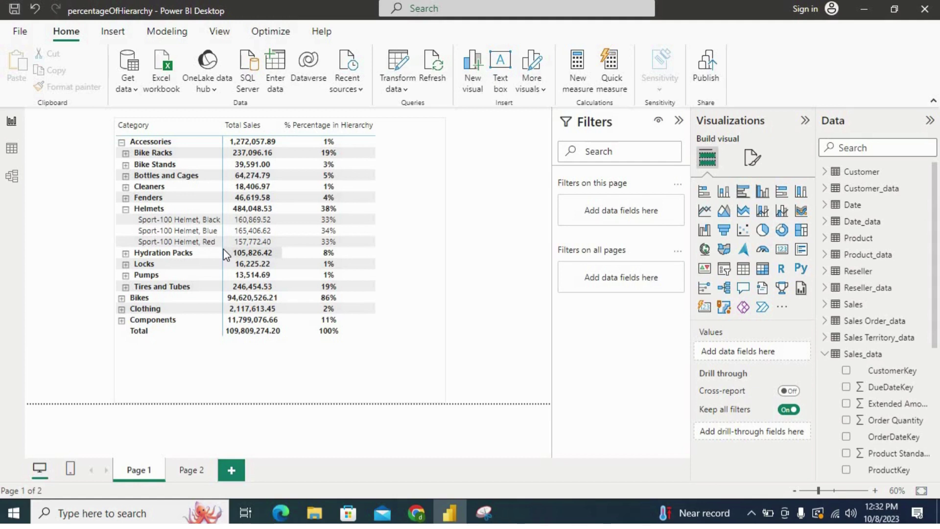
# - Create a new measure named "% of Sales" in the Sales_data table
pyautogui.click(925, 355)
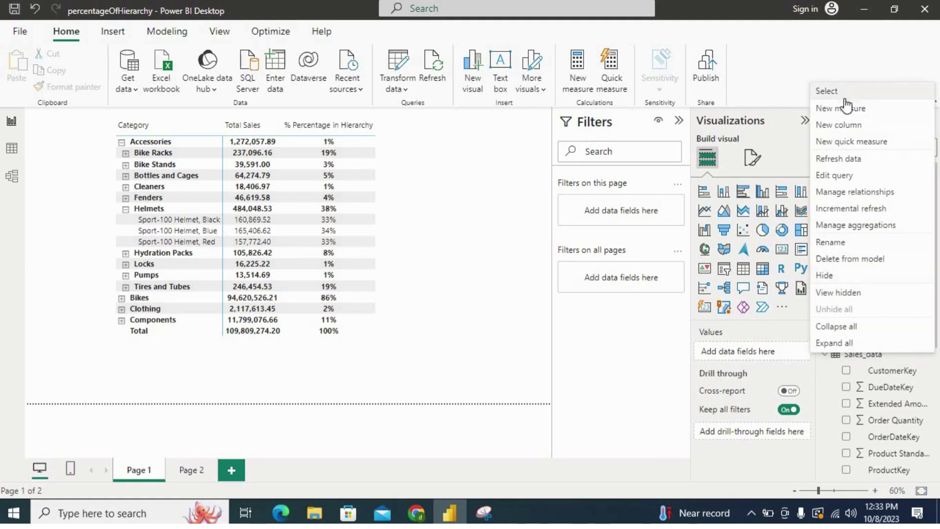
pyautogui.press('Escape')
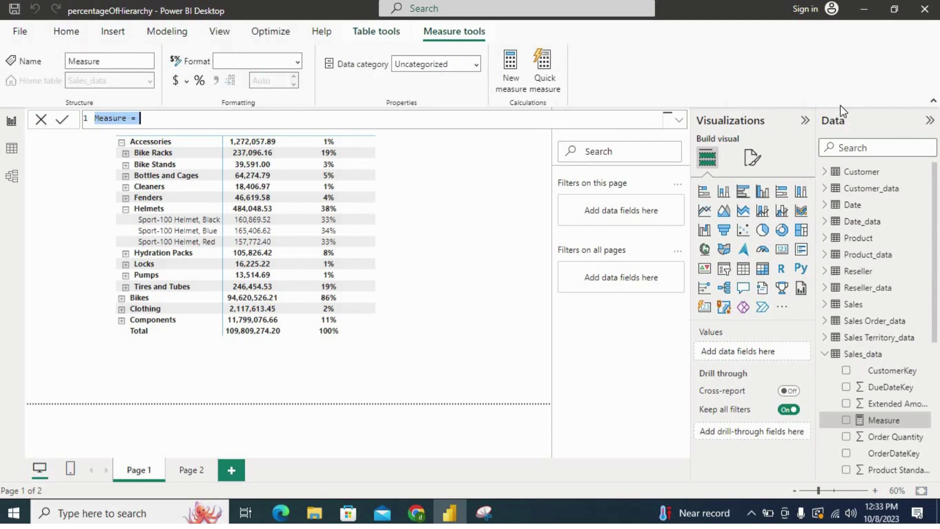
pyautogui.write('% of ')
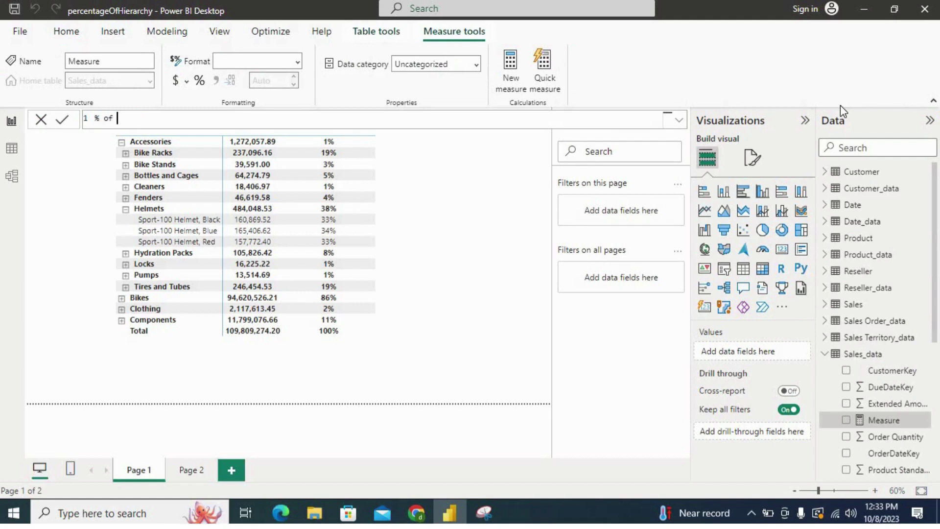
pyautogui.write('Sales =')
pyautogui.hotkey('shift', 'Return')
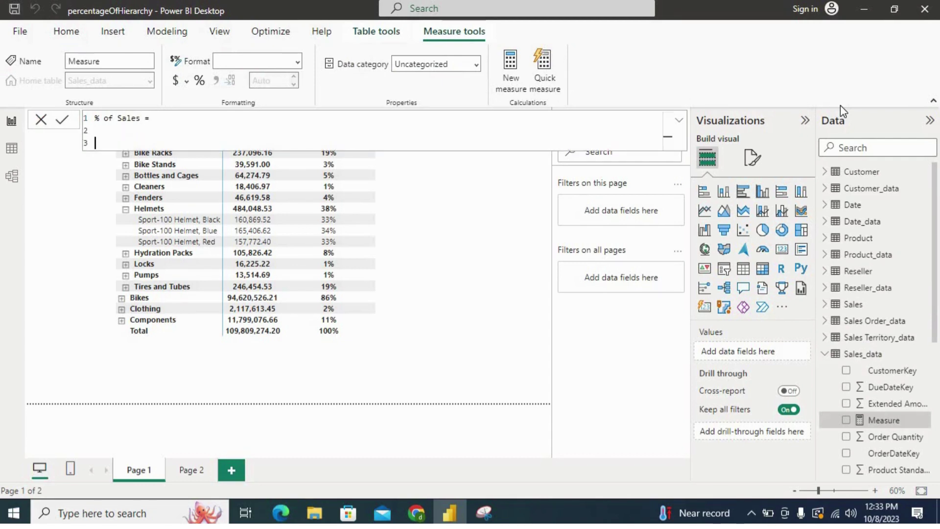
# - Declare the variable productTotal in the measure, starting a CALCULATE expression with SUM(Sales[Sales Amount])
pyautogui.write('Var')
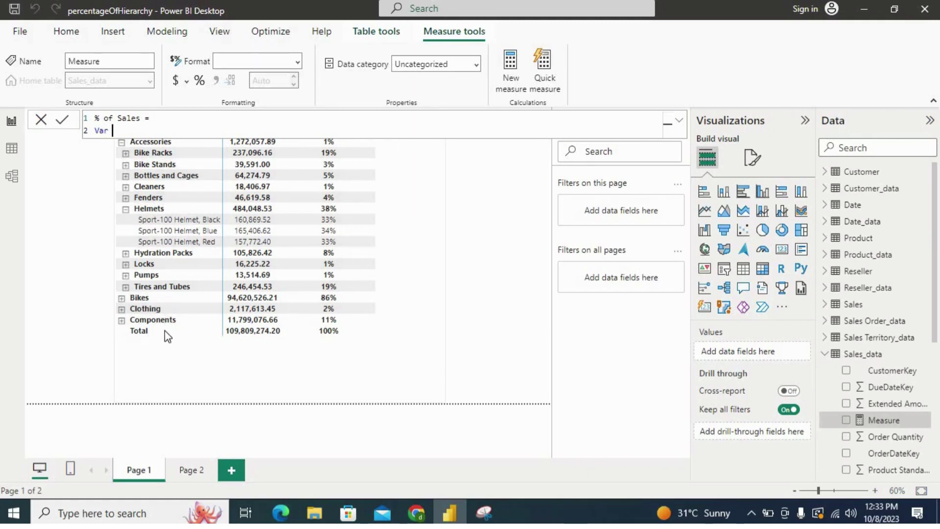
pyautogui.write('productTotal = cal')
pyautogui.press('Tab')
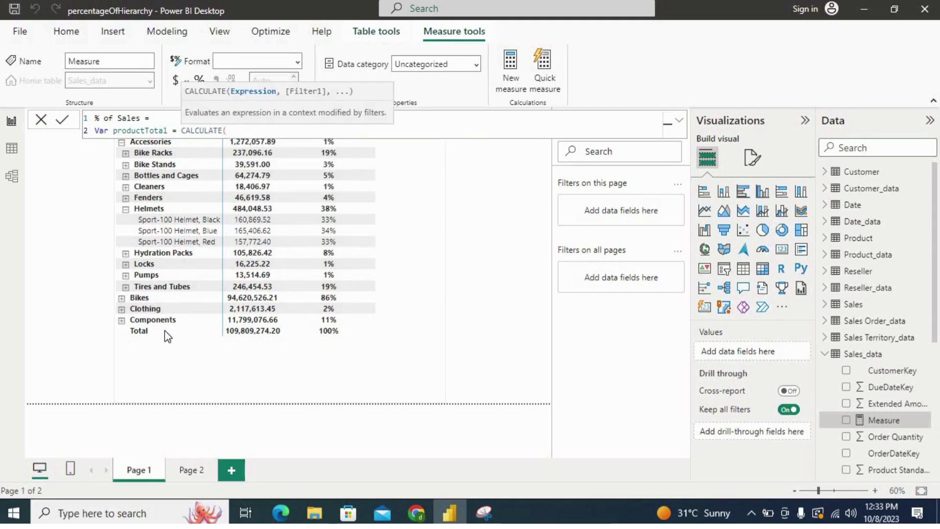
pyautogui.write('sum')
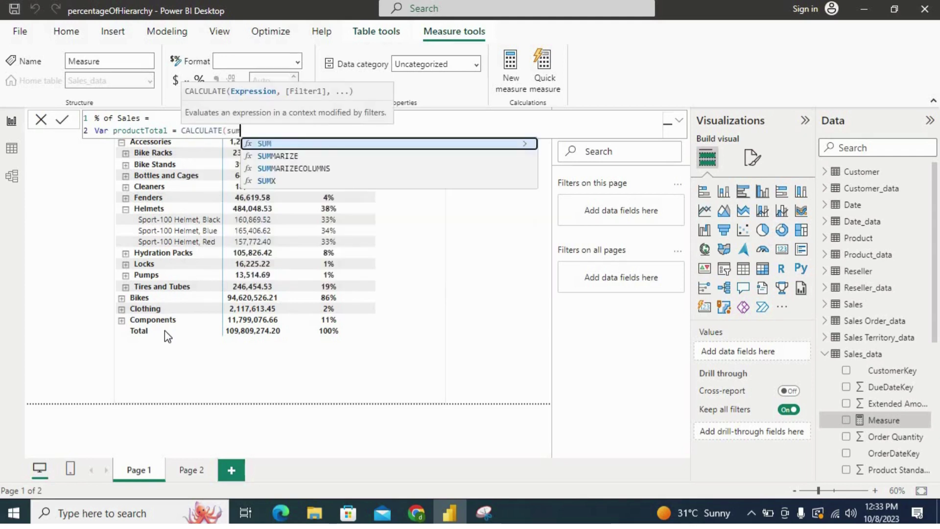
pyautogui.press('Tab')
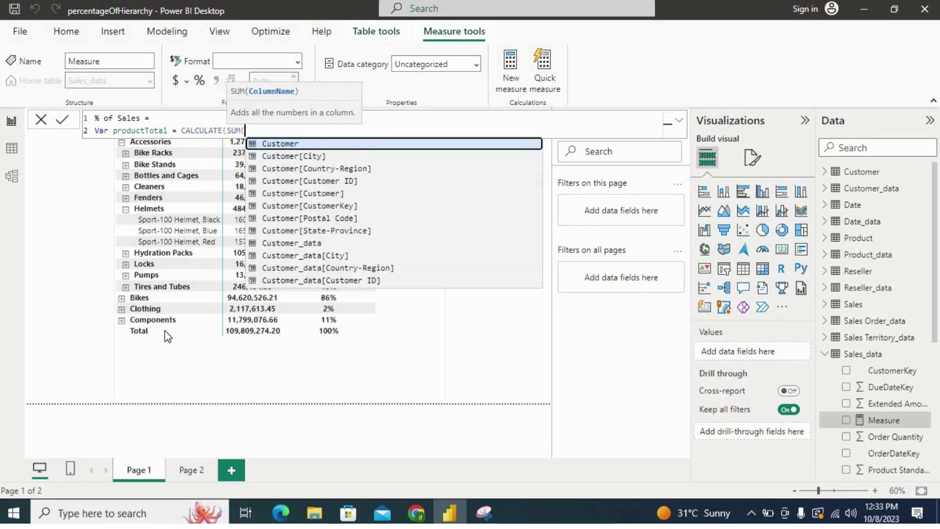
pyautogui.write('sales')
pyautogui.press('Down')
pyautogui.press('Down')
pyautogui.press('Down')
pyautogui.press('Down')
pyautogui.press('Down')
pyautogui.press('Down')
pyautogui.press('Down')
pyautogui.press('Down')
pyautogui.press('Down')
pyautogui.press('Tab')
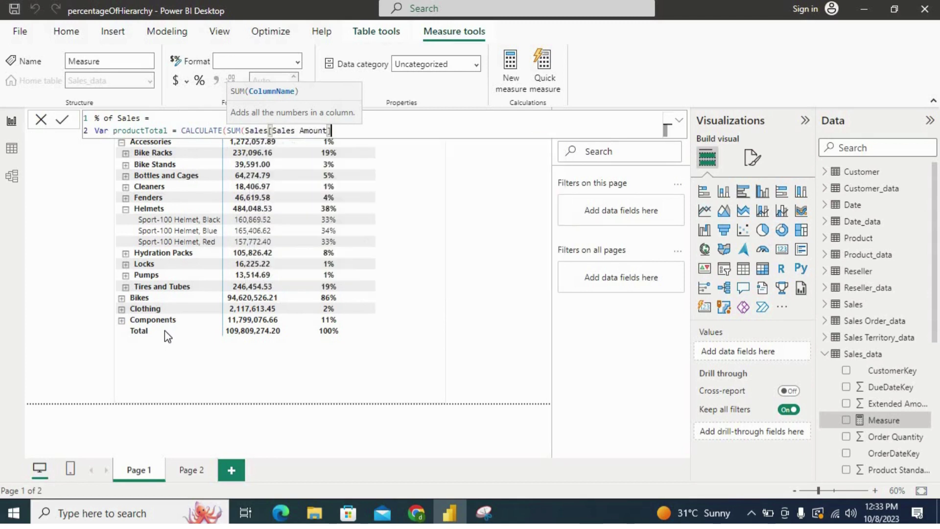
pyautogui.write(')')
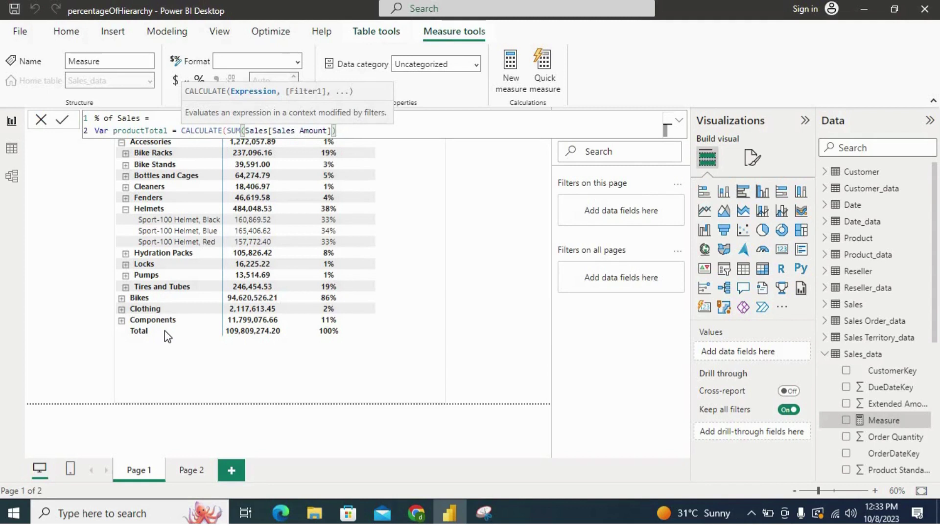
# - Complete the productTotal CALCULATE expression with the filter ALLSELECTED('Product'[Product])
pyautogui.write(', all')
pyautogui.press('Down')
pyautogui.press('Down')
pyautogui.press('Down')
pyautogui.press('Down')
pyautogui.press('Tab')
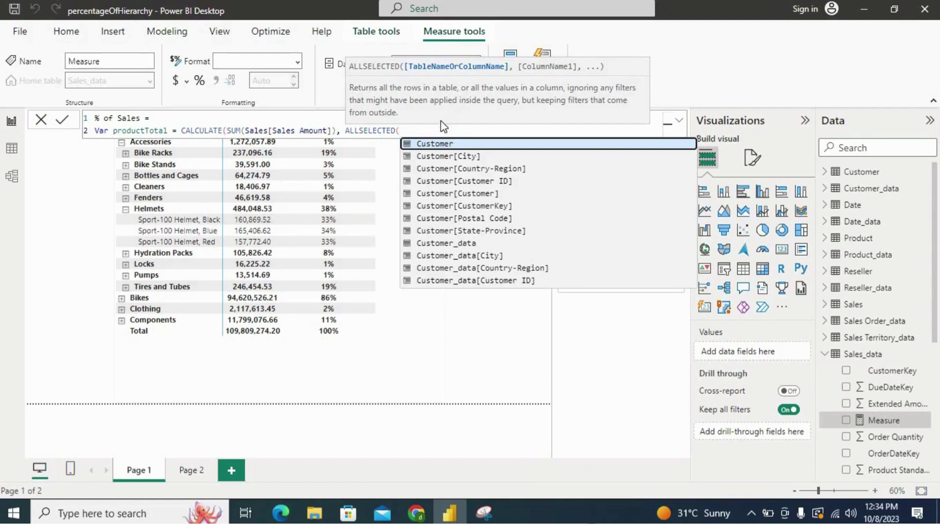
pyautogui.write('produc')
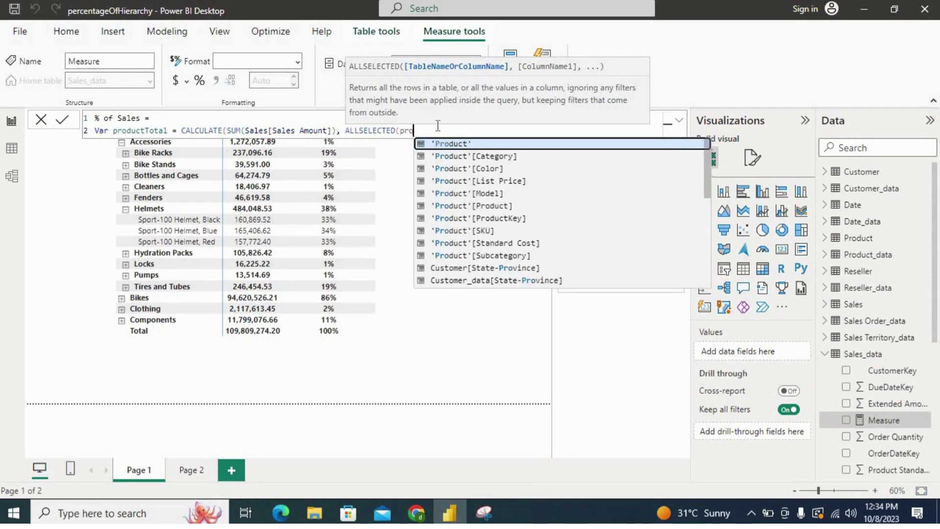
pyautogui.press('Down')
pyautogui.press('Down')
pyautogui.press('Down')
pyautogui.press('Down')
pyautogui.press('Down')
pyautogui.press('Down')
pyautogui.press('Down')
pyautogui.press('Down')
pyautogui.press('Down')
pyautogui.press('Down')
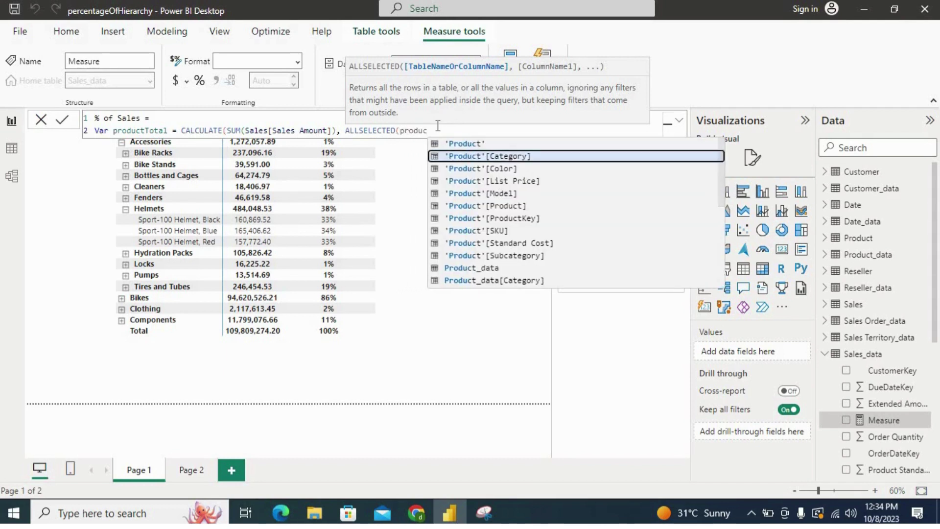
pyautogui.press('Up')
pyautogui.press('Up')
pyautogui.press('Up')
pyautogui.press('Up')
pyautogui.press('Up')
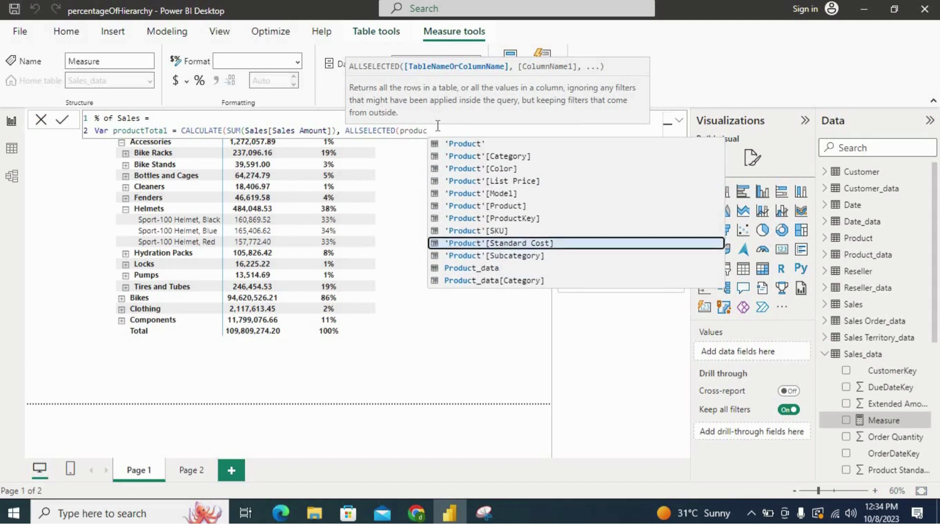
pyautogui.press('Tab')
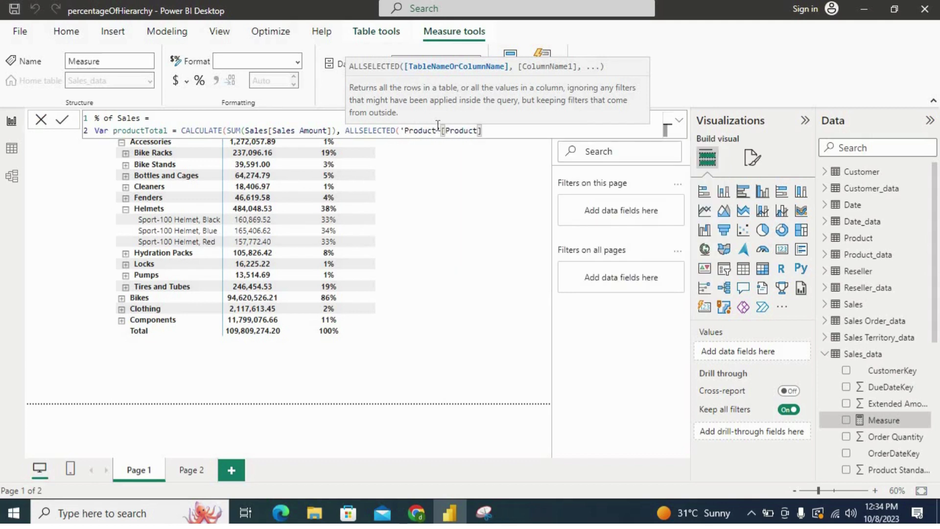
pyautogui.write('))')
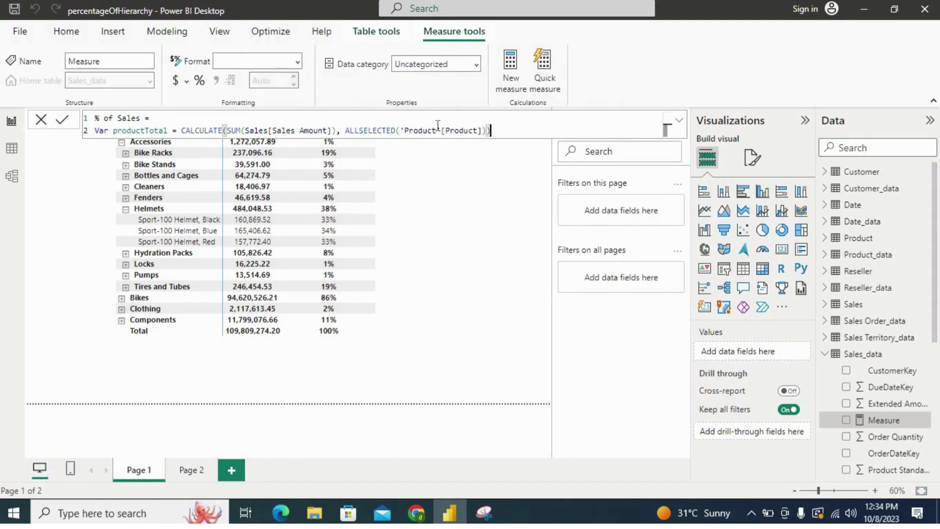
pyautogui.hotkey('shift', 'Return')
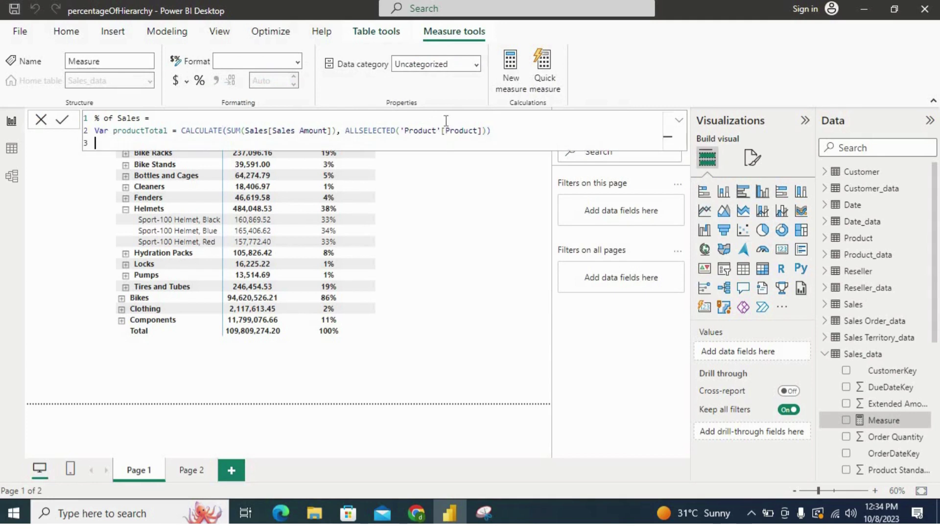
# - Duplicate the productTotal variable line twice below the original in the measure formula
pyautogui.moveTo(494, 131); pyautogui.dragTo(93, 135)
pyautogui.hotkey('ctrl', 'c')
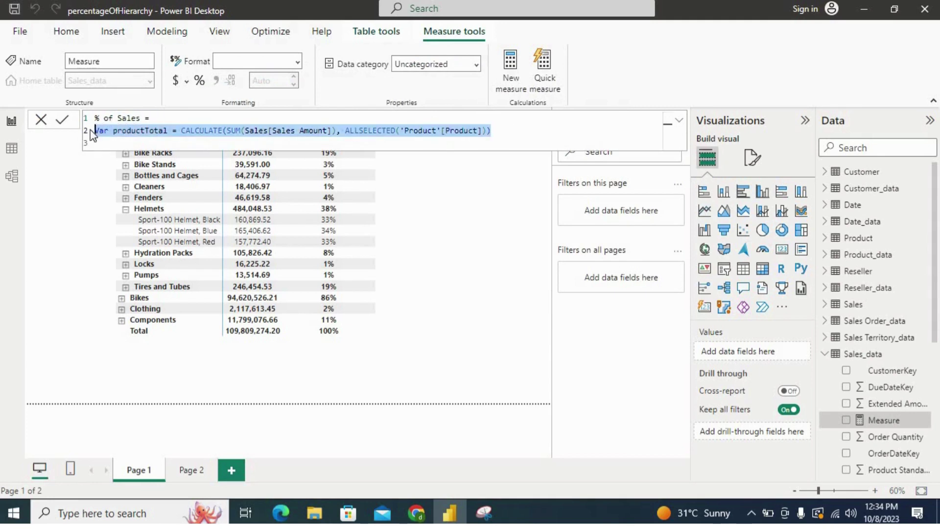
pyautogui.click(110, 142)
pyautogui.hotkey('ctrl', 'v')
pyautogui.hotkey('shift', 'Return')
pyautogui.hotkey('ctrl', 'v')
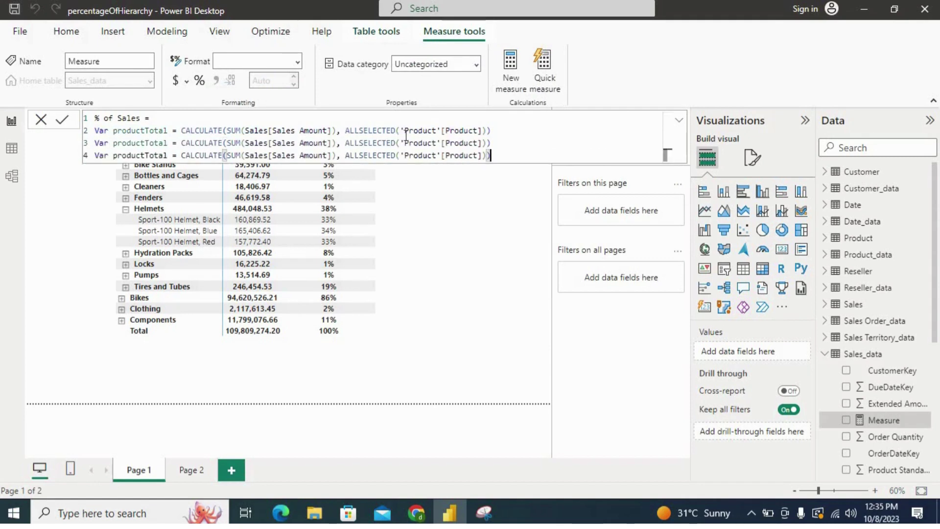
# - Rename the second variable in the formula to subCategoryTotal
pyautogui.click(144, 142)
pyautogui.press('BackSpace')
pyautogui.press('BackSpace')
pyautogui.press('BackSpace')
pyautogui.press('BackSpace')
pyautogui.press('BackSpace')
pyautogui.press('BackSpace')
pyautogui.press('BackSpace')
pyautogui.write('subCateg')
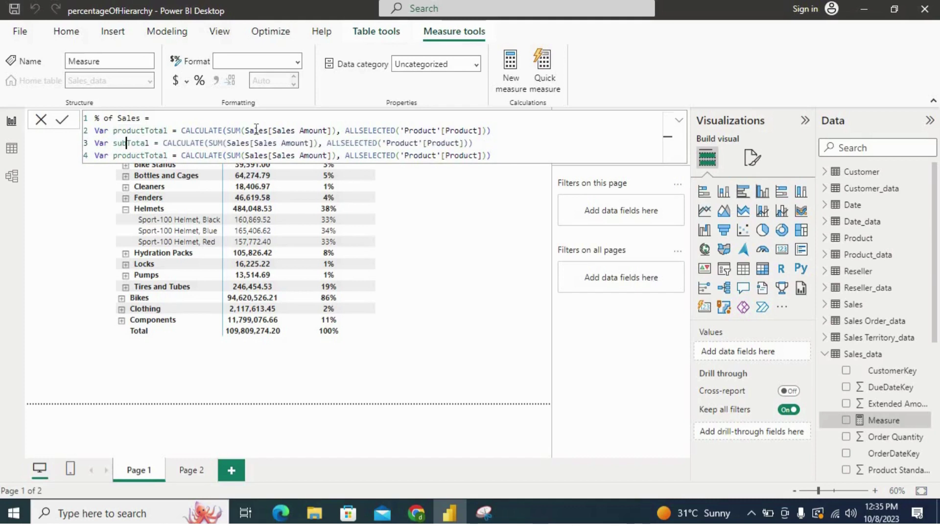
pyautogui.write('ory')
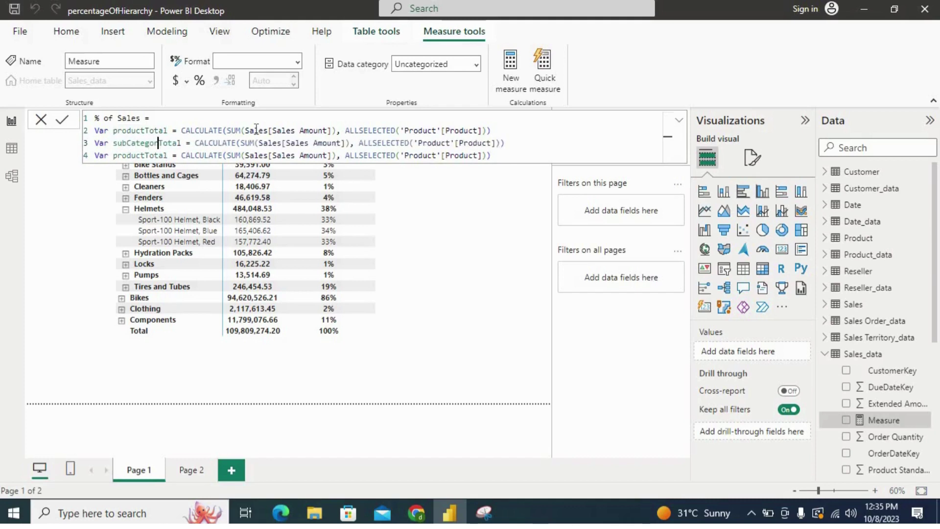
# - Rename the third variable in the formula to categoryTotal
pyautogui.press('Down')
pyautogui.press('Left')
pyautogui.press('Left')
pyautogui.press('Left')
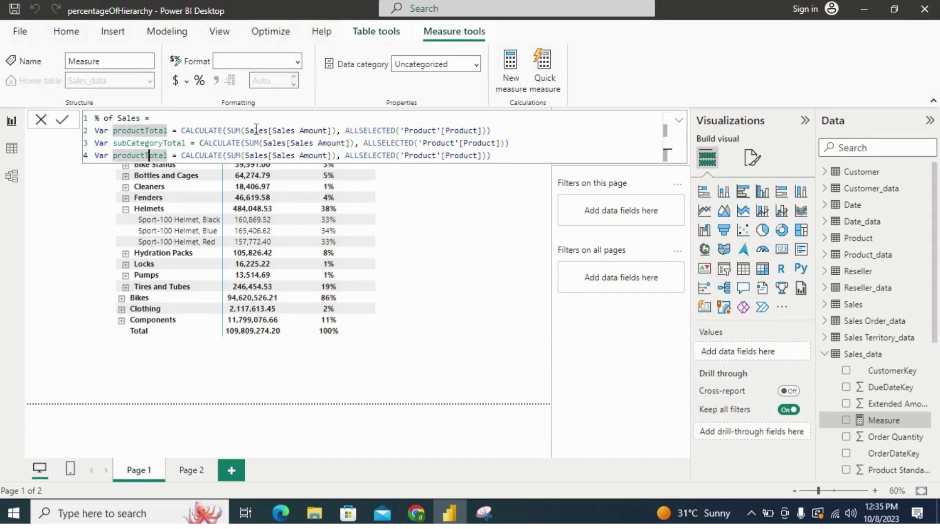
pyautogui.press('BackSpace')
pyautogui.press('BackSpace')
pyautogui.press('BackSpace')
pyautogui.press('BackSpace')
pyautogui.press('BackSpace')
pyautogui.press('BackSpace')
pyautogui.press('BackSpace')
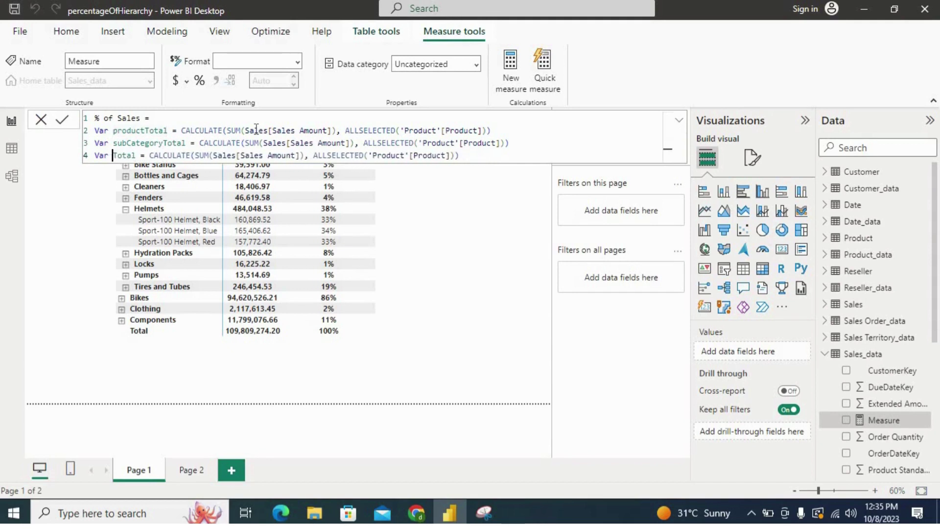
pyautogui.write('category')
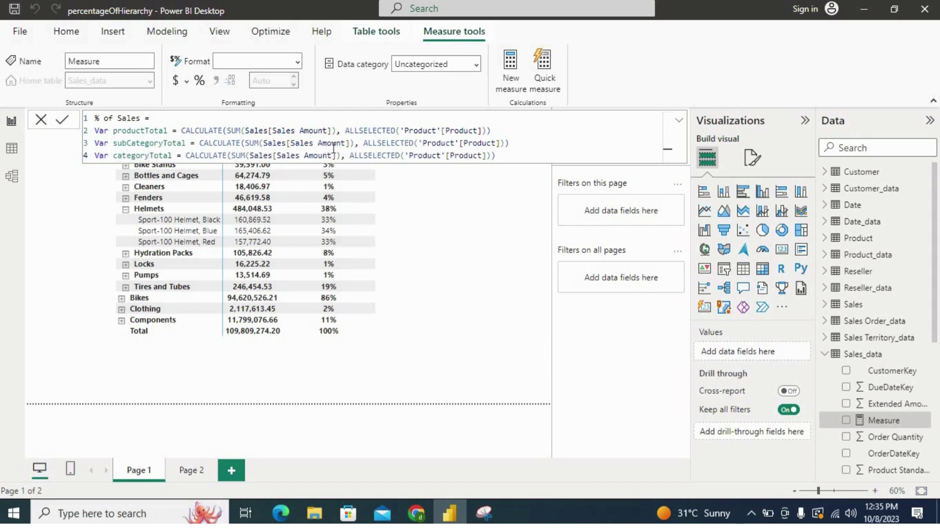
# - Change the ALLSELECTED column of the subCategoryTotal variable to 'Product'[Subcategory]
pyautogui.click(500, 143)
pyautogui.press('BackSpace')
pyautogui.press('BackSpace')
pyautogui.press('BackSpace')
pyautogui.press('BackSpace')
pyautogui.press('BackSpace')
pyautogui.press('BackSpace')
pyautogui.press('BackSpace')
pyautogui.press('BackSpace')
pyautogui.press('BackSpace')
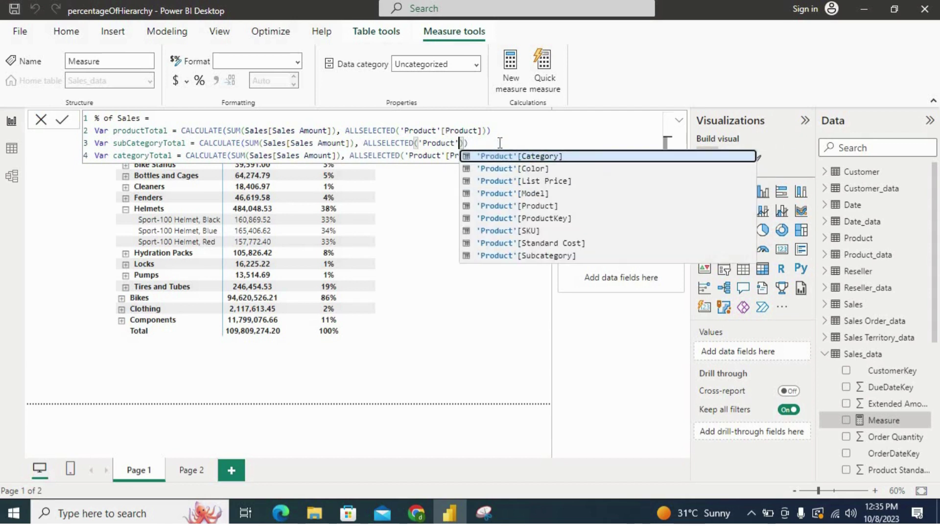
pyautogui.press('Down')
pyautogui.press('Down')
pyautogui.press('Down')
pyautogui.press('Down')
pyautogui.press('Down')
pyautogui.press('Down')
pyautogui.press('Down')
pyautogui.press('Down')
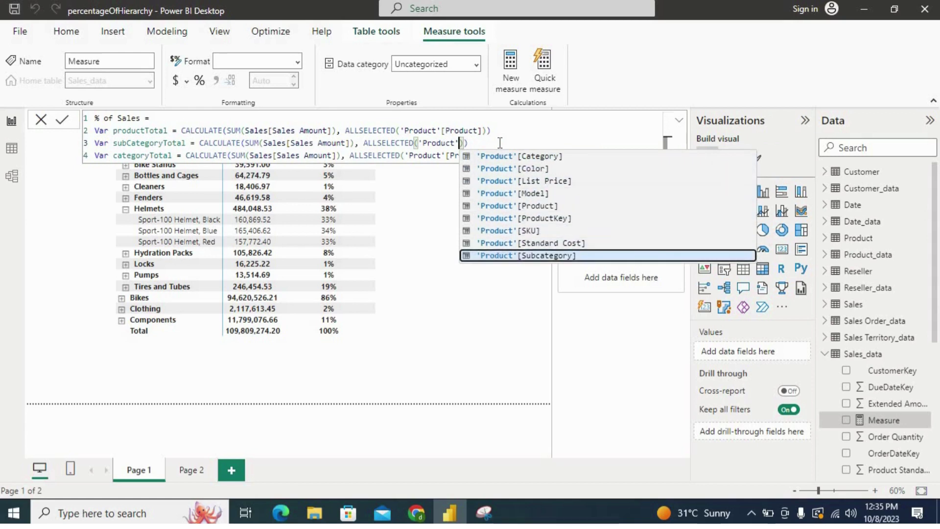
pyautogui.press('Return')
# - Change the ALLSELECTED column of the categoryTotal variable to 'Product'[Category]
pyautogui.press('Down')
pyautogui.press('Left')
pyautogui.press('Left')
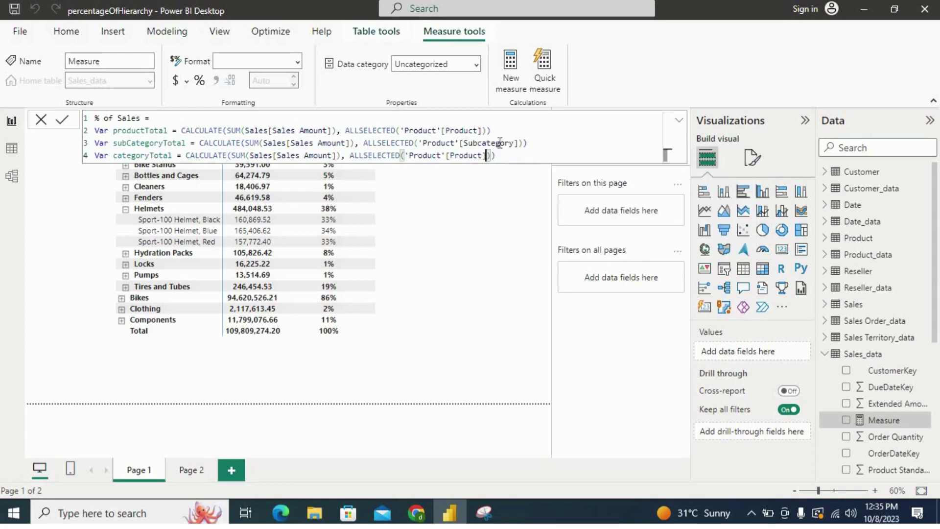
pyautogui.press('BackSpace')
pyautogui.press('BackSpace')
pyautogui.press('BackSpace')
pyautogui.press('BackSpace')
pyautogui.press('BackSpace')
pyautogui.press('BackSpace')
pyautogui.press('BackSpace')
pyautogui.press('BackSpace')
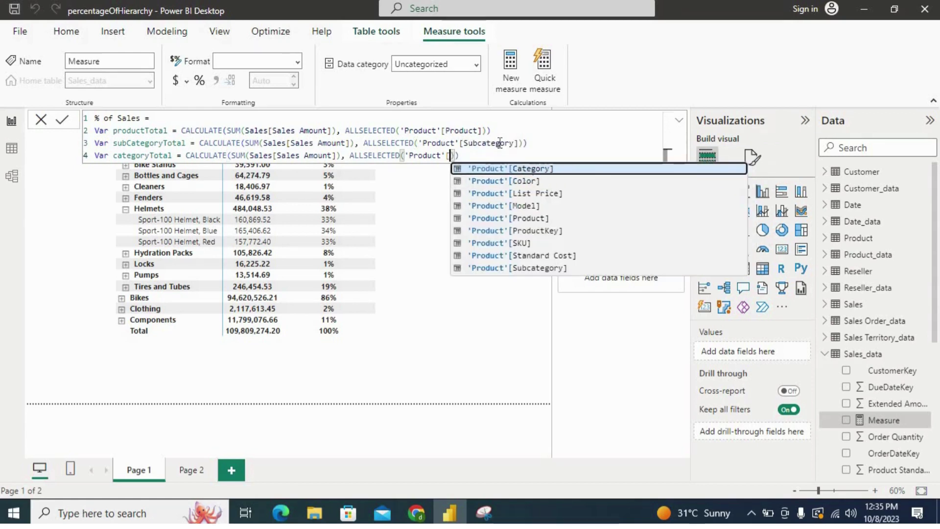
pyautogui.press('BackSpace')
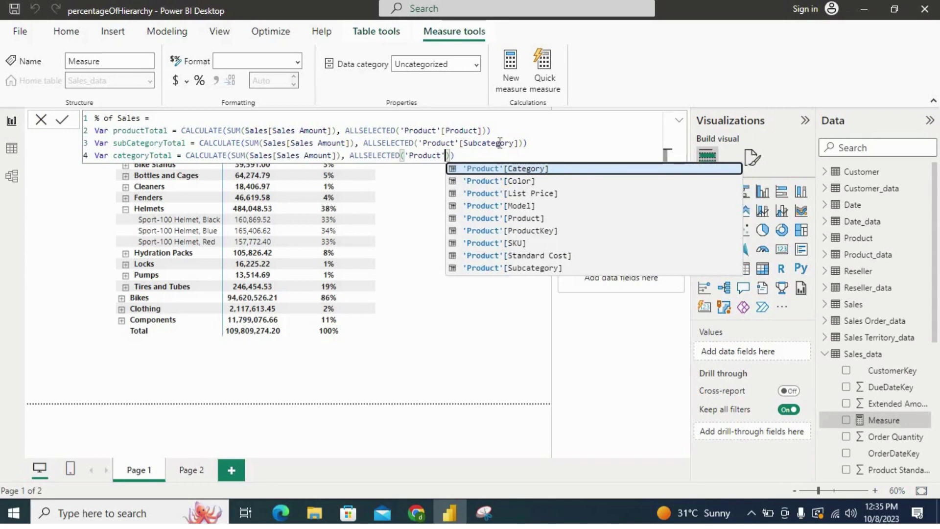
pyautogui.press('Return')
pyautogui.press('End')
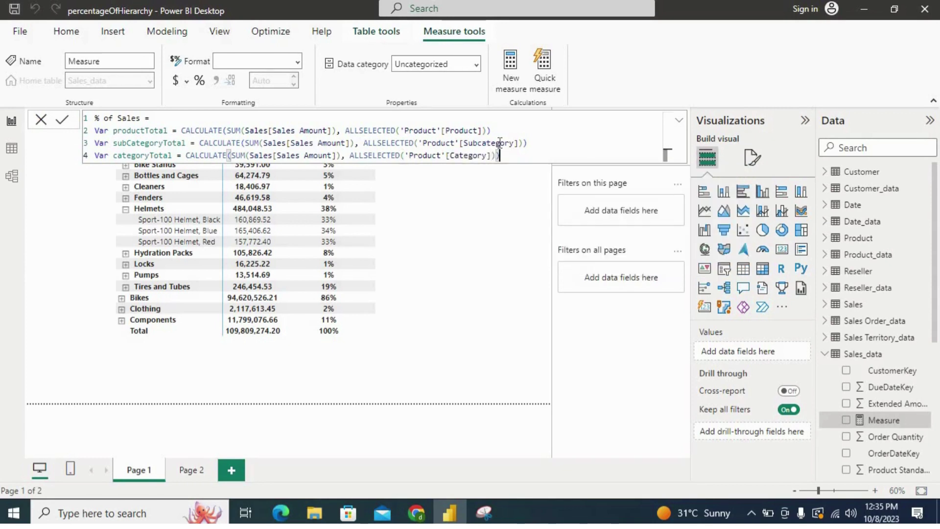
# - Start a variable named result below the total variables with an IF function whose condition uses ISINSCOPE
pyautogui.hotkey('shift', 'Return')
pyautogui.hotkey('shift', 'Return')
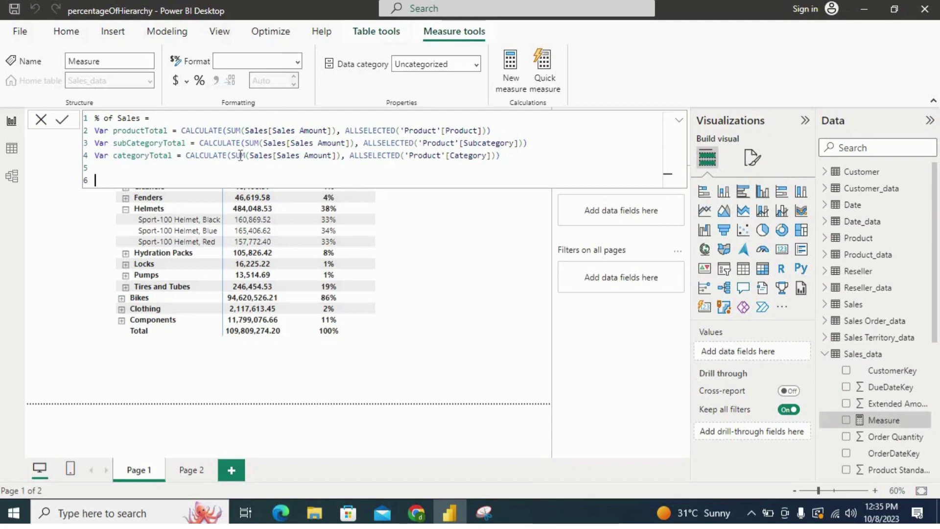
pyautogui.write('var result = IF(')
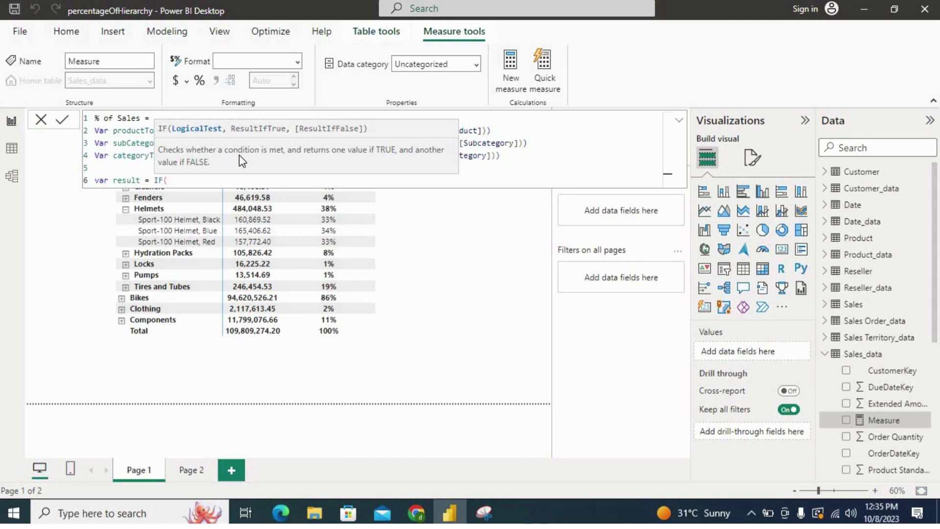
pyautogui.write('is')
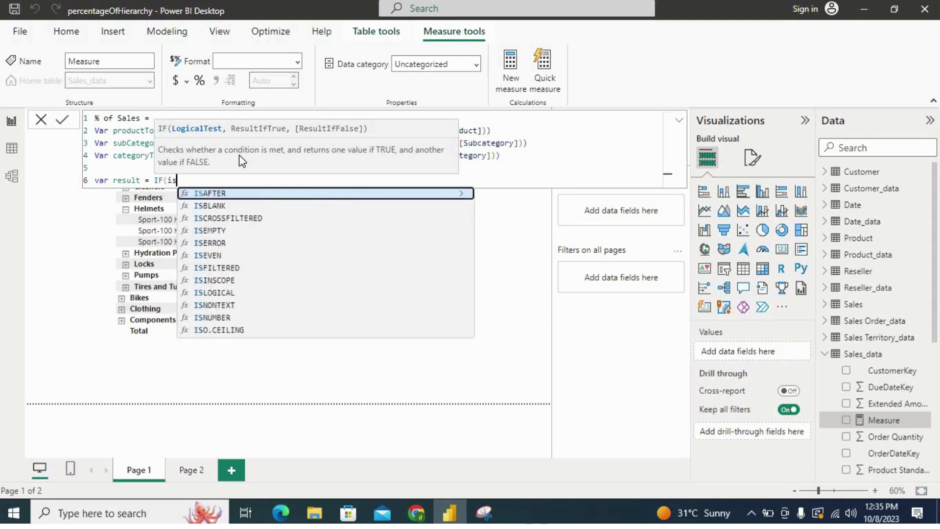
pyautogui.write('insc')
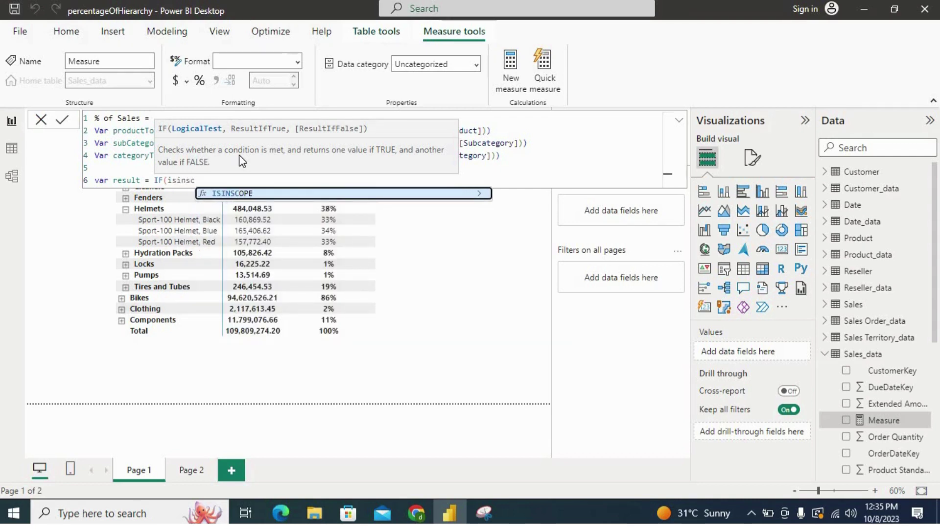
pyautogui.press('Tab')
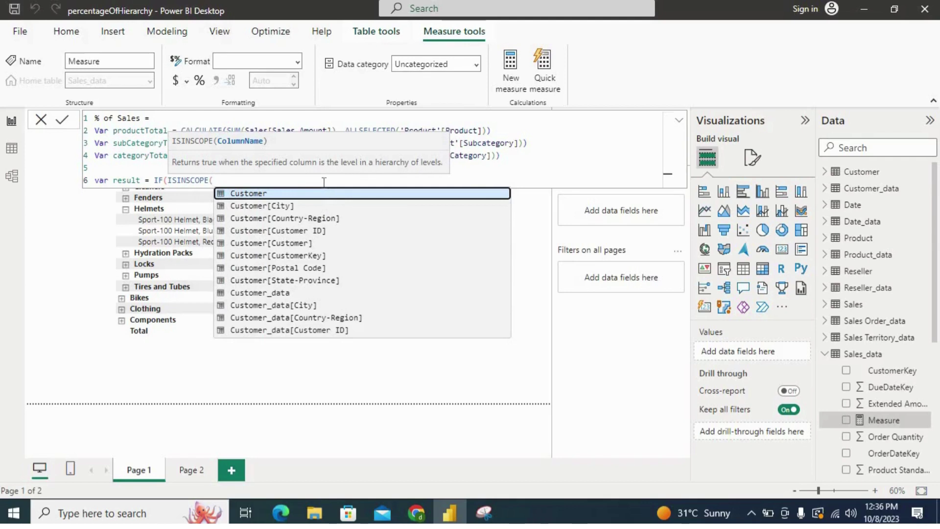
# - Make the condition check whether 'Product'[Product] is in scope and return productTotal when true
pyautogui.write('pr')
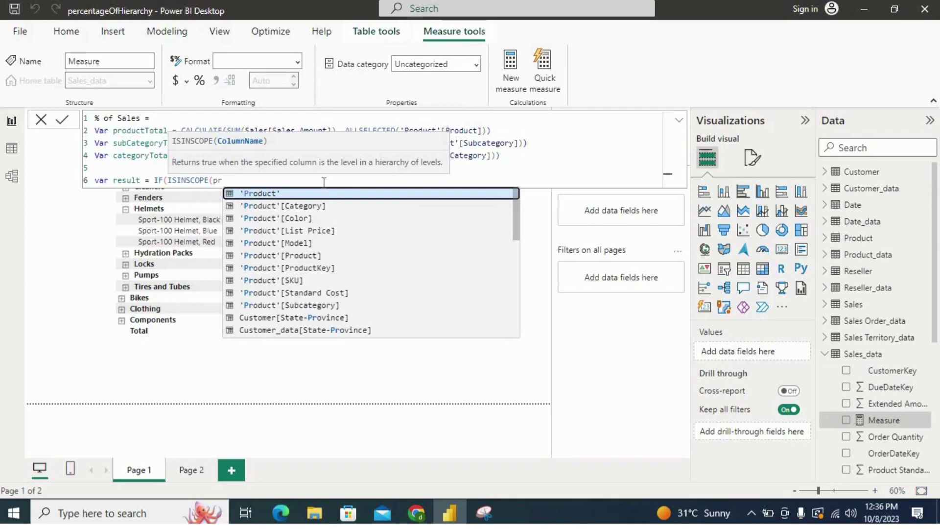
pyautogui.press('Down')
pyautogui.press('Down')
pyautogui.press('Down')
pyautogui.press('Down')
pyautogui.press('Down')
pyautogui.press('Down')
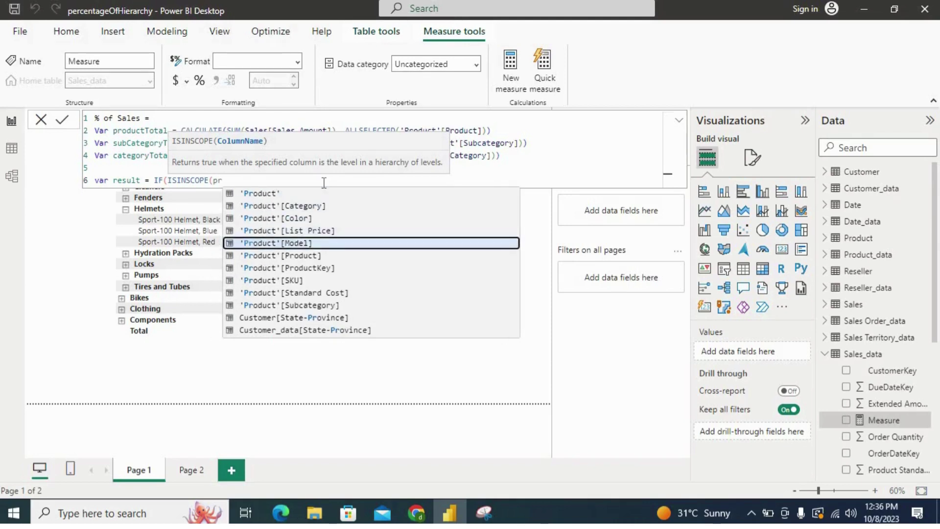
pyautogui.press('Up')
pyautogui.press('Tab')
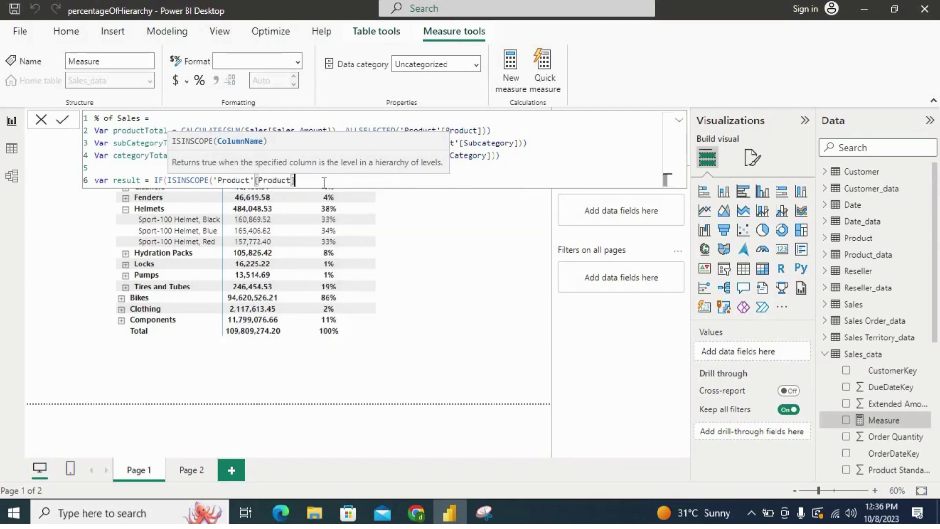
pyautogui.write(')')
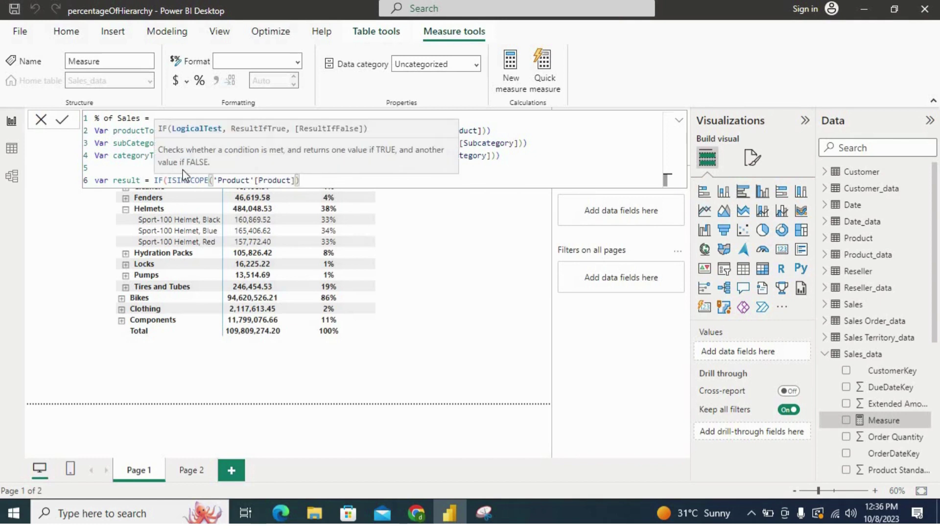
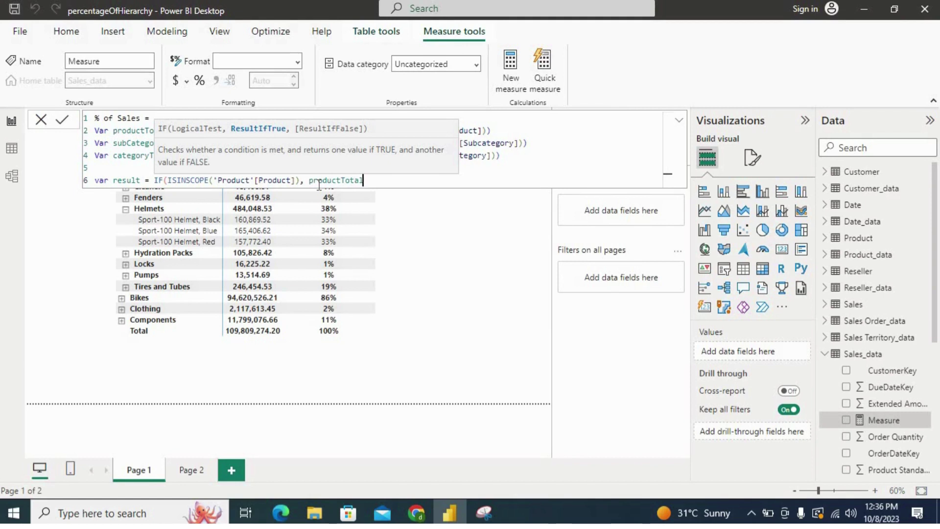
pyautogui.write(',')
# - Nest a second IF on a new line that returns subCategoryTotal when ISINSCOPE('Product'[Subcategory]) is true
pyautogui.hotkey('shift', 'Return')
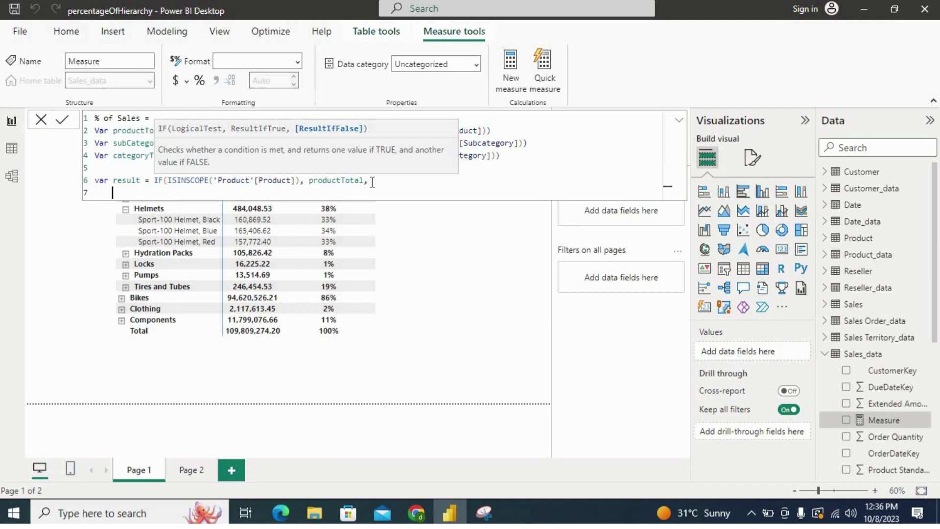
pyautogui.press('Tab')
pyautogui.write('IF(')
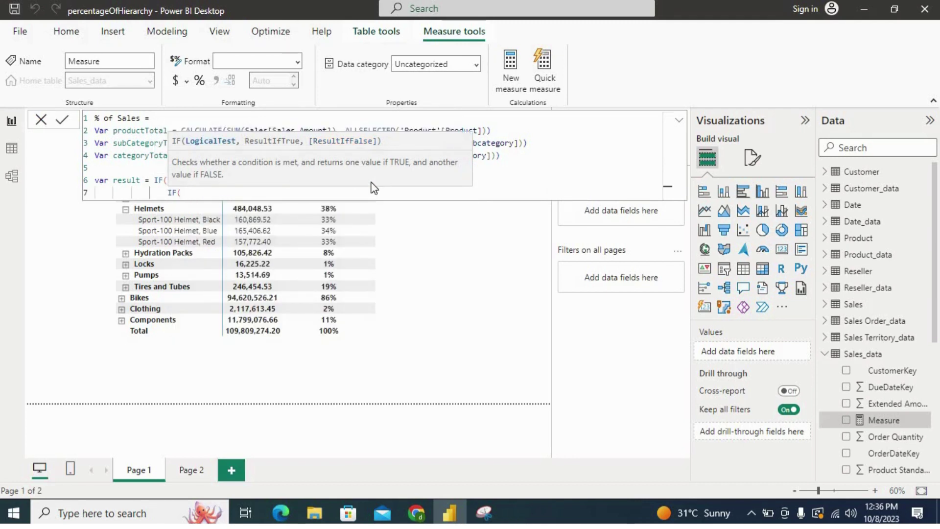
pyautogui.write('isin')
pyautogui.press('Tab')
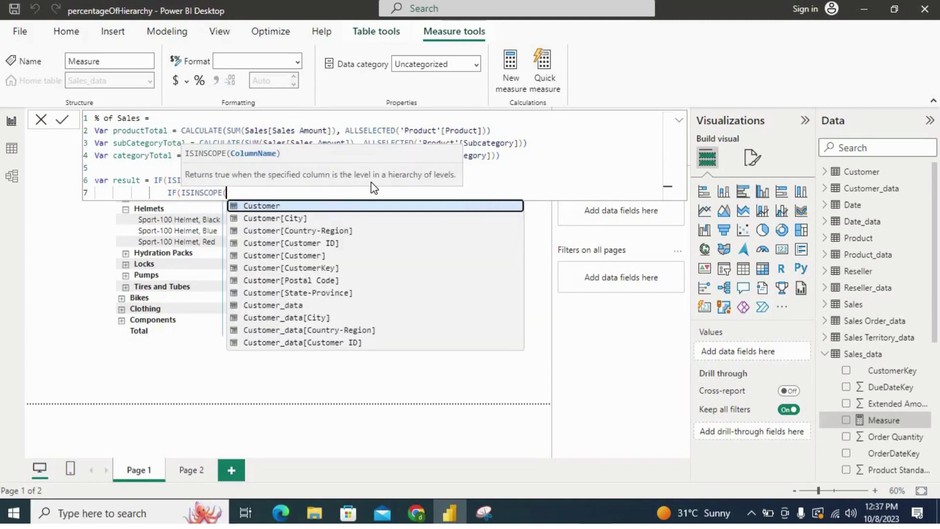
pyautogui.write('subcat')
pyautogui.press('Tab')
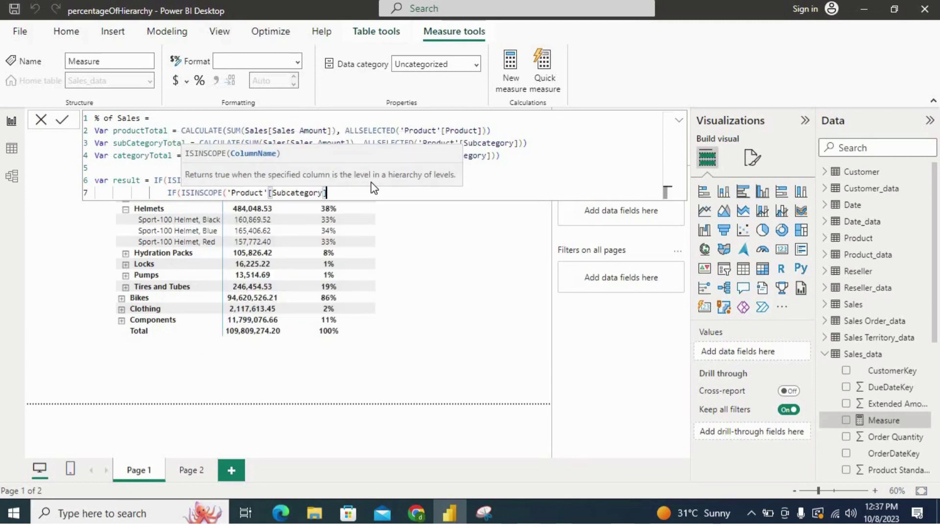
pyautogui.write('), ')
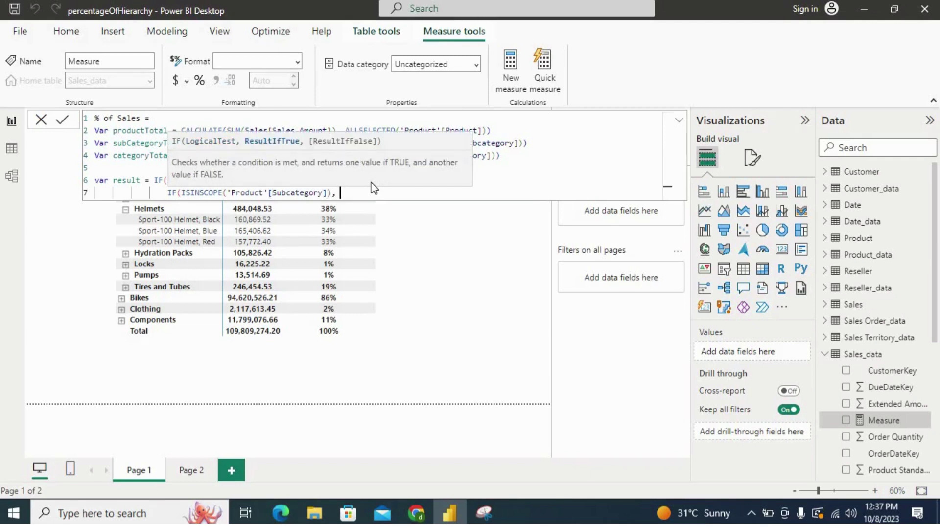
pyautogui.write('sub')
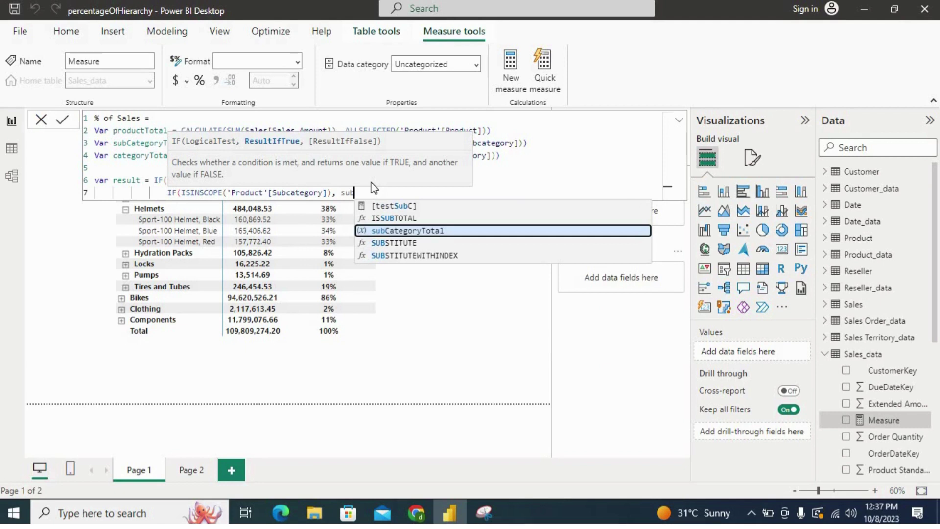
pyautogui.press('Tab')
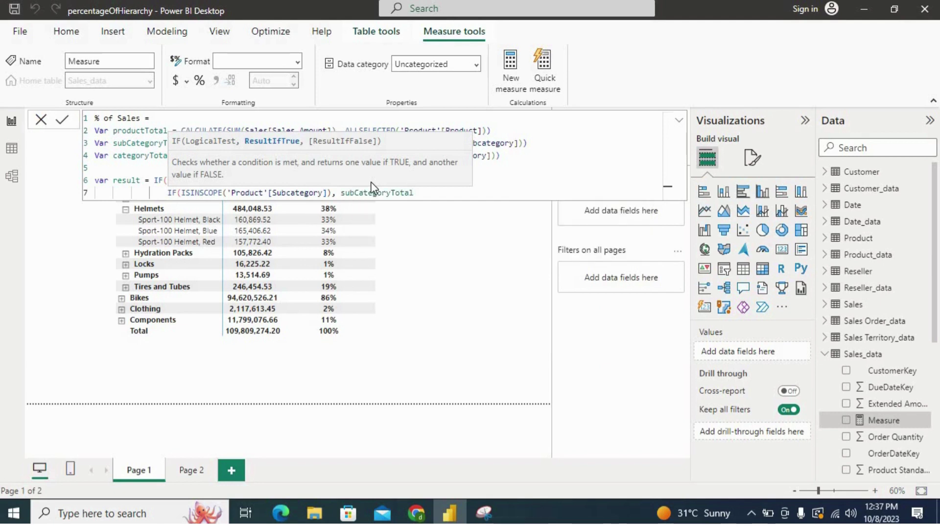
pyautogui.write(',')
# - Set categoryTotal as the nested IF's false result and close both IF functions
pyautogui.press('Return')
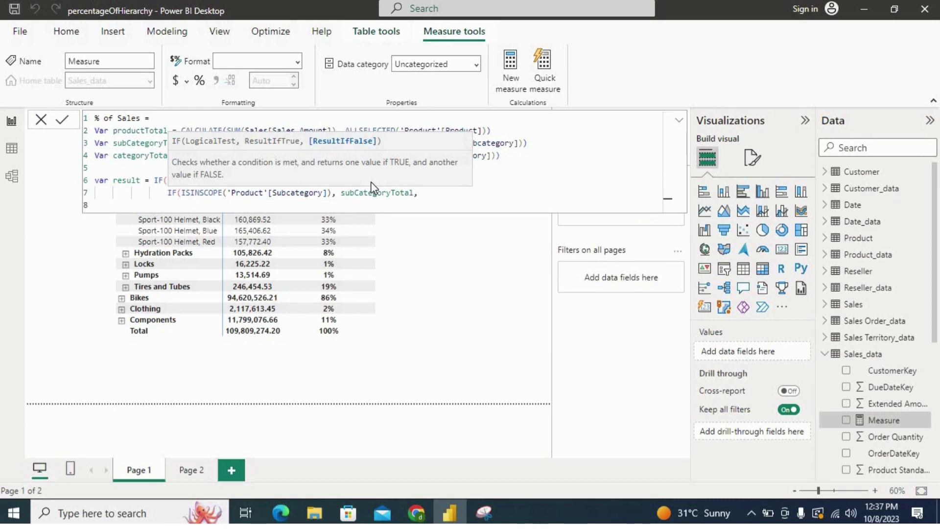
pyautogui.write('cat')
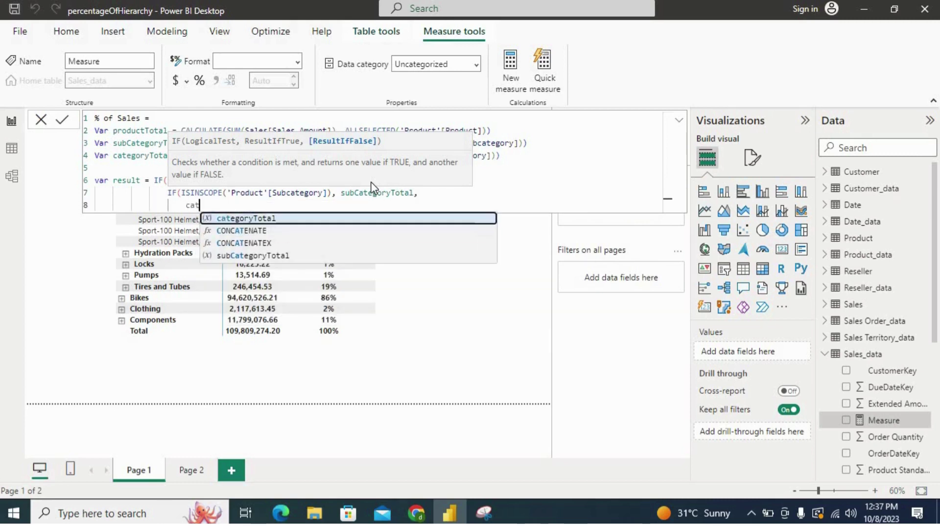
pyautogui.press('Tab')
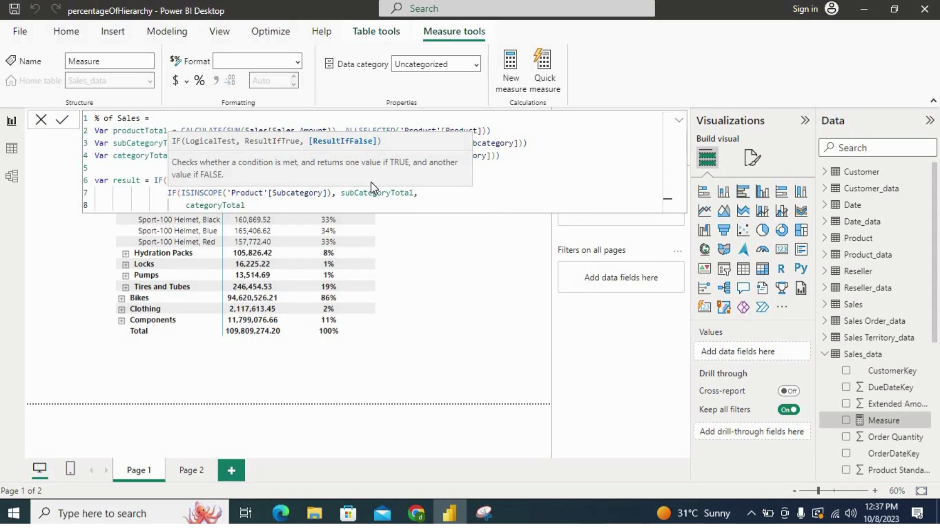
pyautogui.write('))')
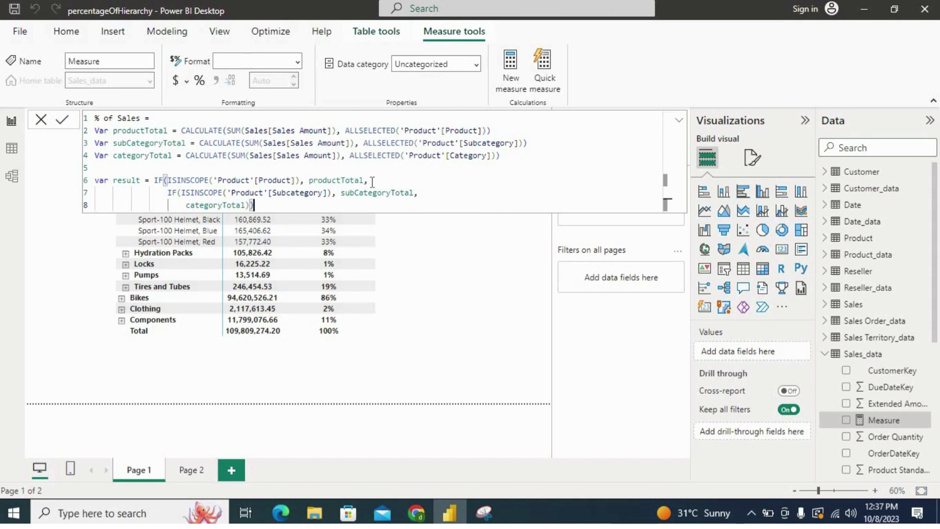
pyautogui.press('Return')
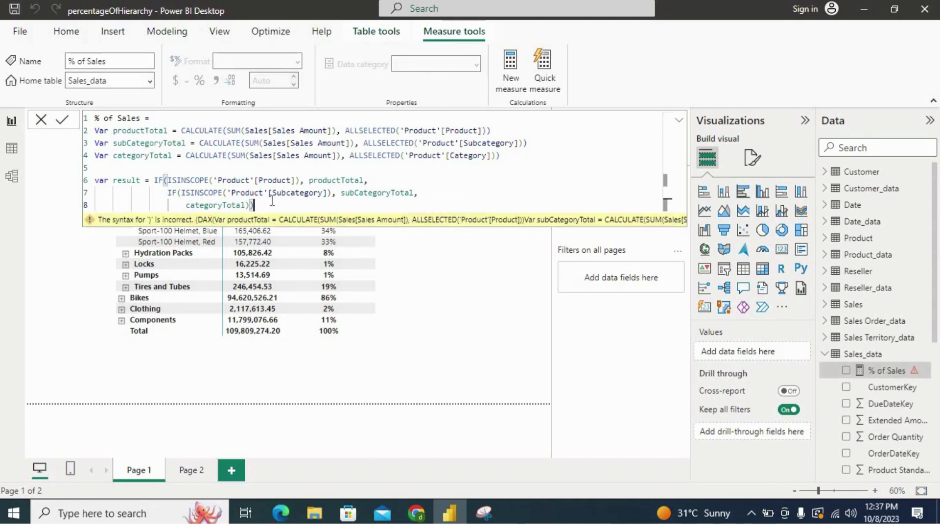
# - Add a return statement that outputs the result variable, separated by an empty line from the IF expression
pyautogui.hotkey('shift', 'Return')
pyautogui.press('BackSpace')
pyautogui.press('BackSpace')
pyautogui.press('BackSpace')
pyautogui.press('BackSpace')
pyautogui.press('BackSpace')
pyautogui.press('BackSpace')
pyautogui.hotkey('shift', 'Return')
pyautogui.hotkey('shift', 'Return')
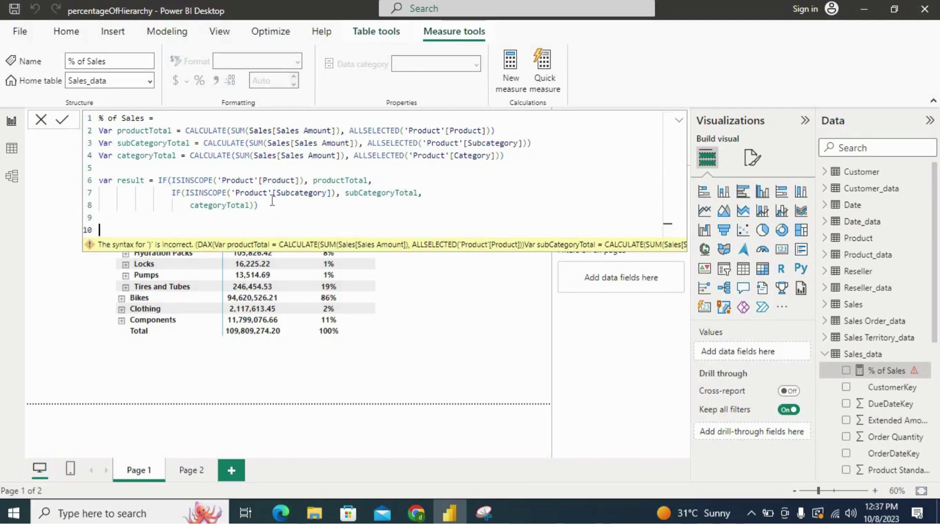
pyautogui.write('return')
pyautogui.hotkey('shift', 'Return')
pyautogui.write('result')
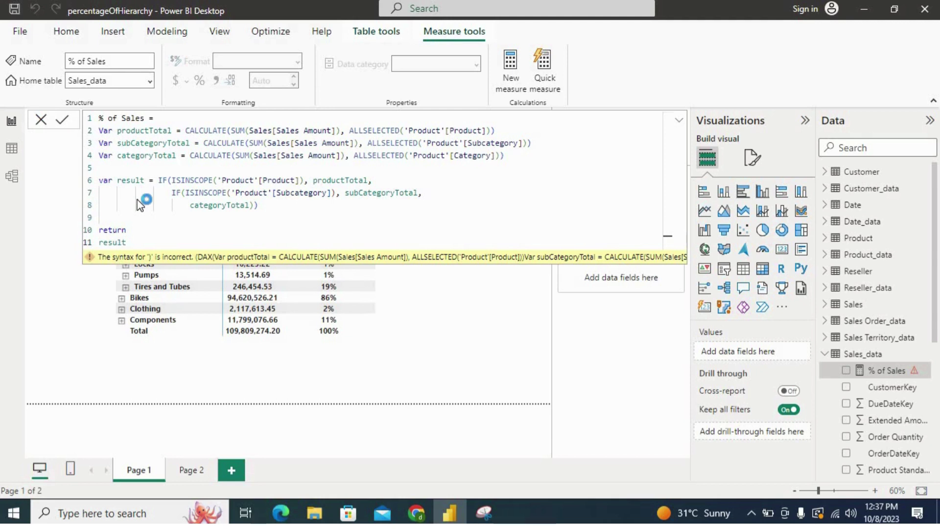
# - Commit the formula, close the formula editor and add the % of Sales measure to the matrix
pyautogui.click(62, 120)
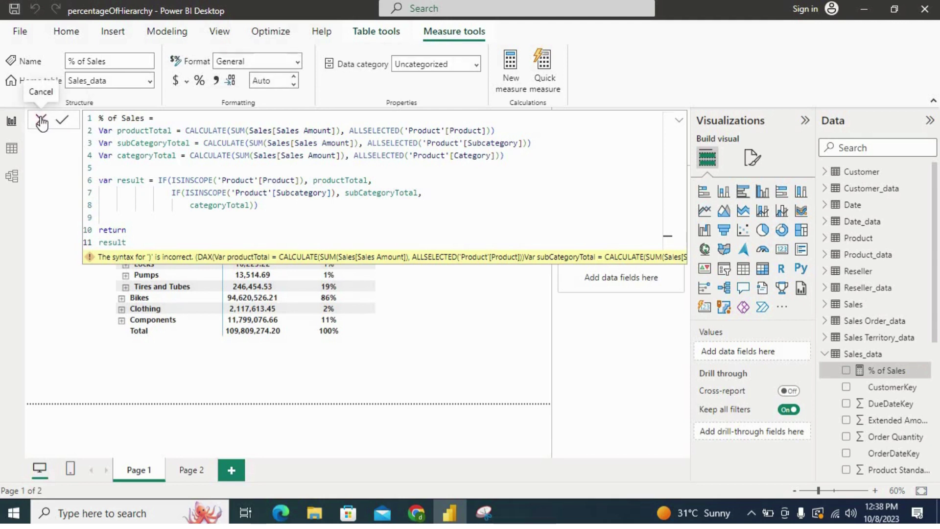
pyautogui.click(41, 122)
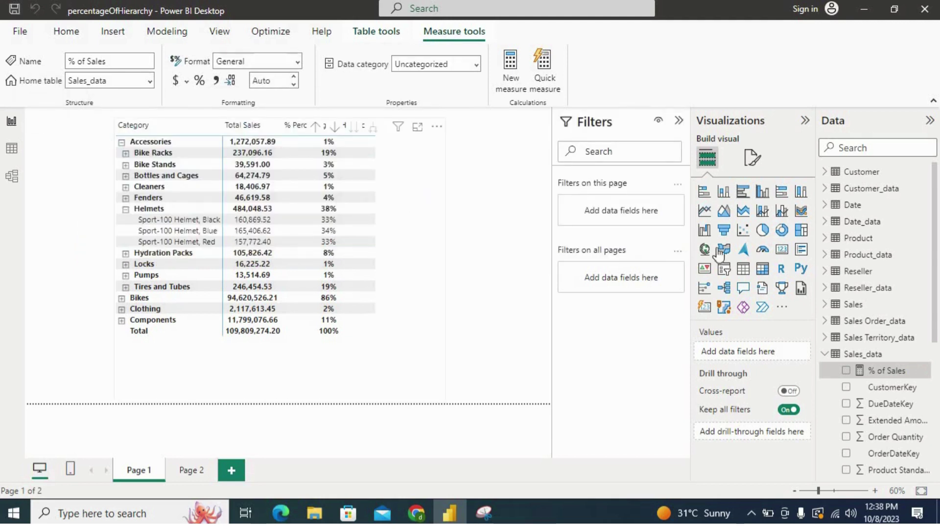
pyautogui.moveTo(900, 378); pyautogui.dragTo(406, 257)
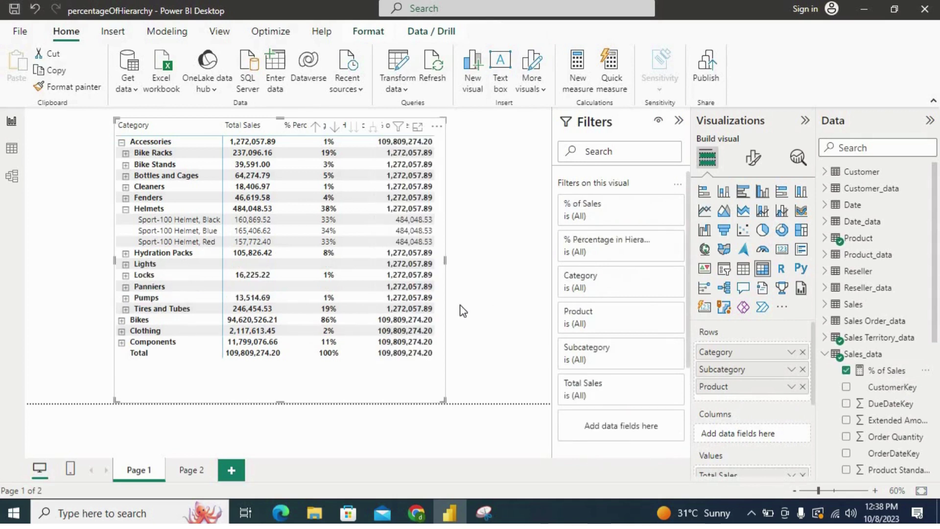
# - Collapse and re-expand Accessories and Helmets in the matrix to examine the % of Sales values at each hierarchy level
pyautogui.click(121, 143)
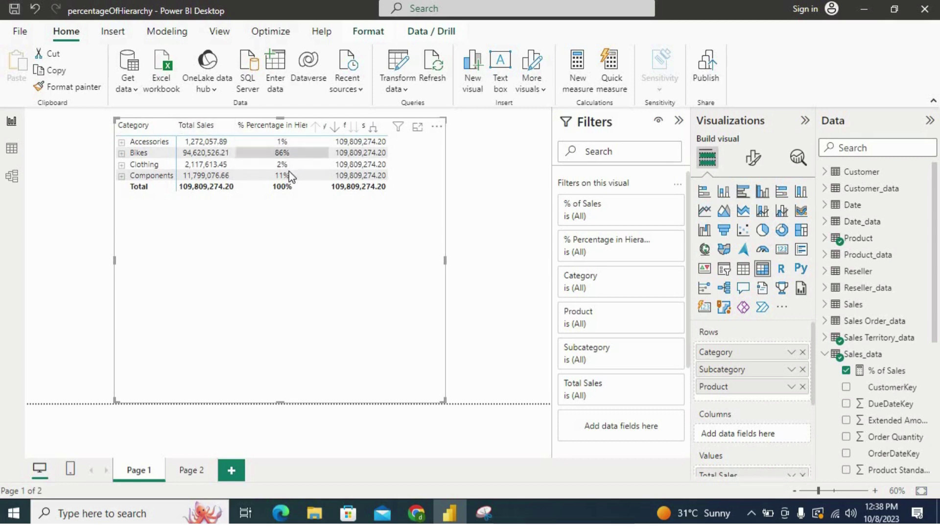
pyautogui.click(122, 142)
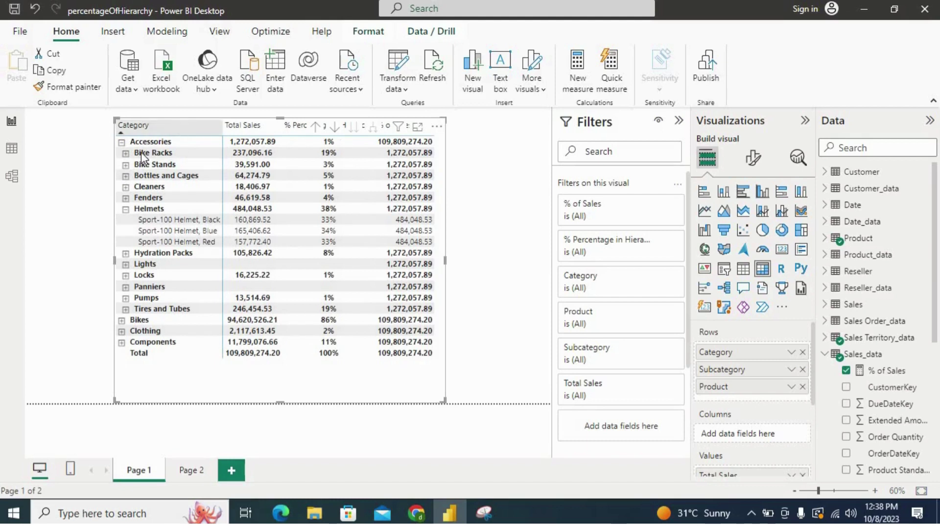
pyautogui.click(126, 210)
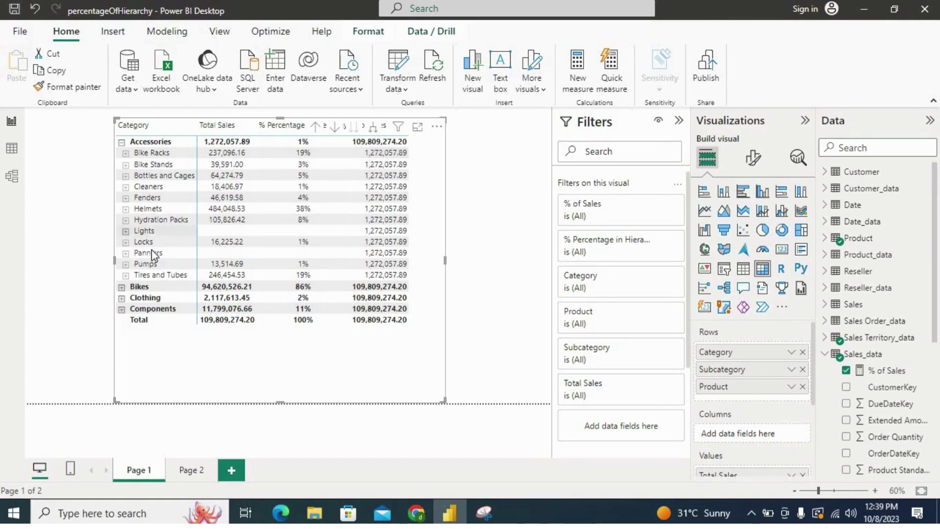
pyautogui.click(126, 210)
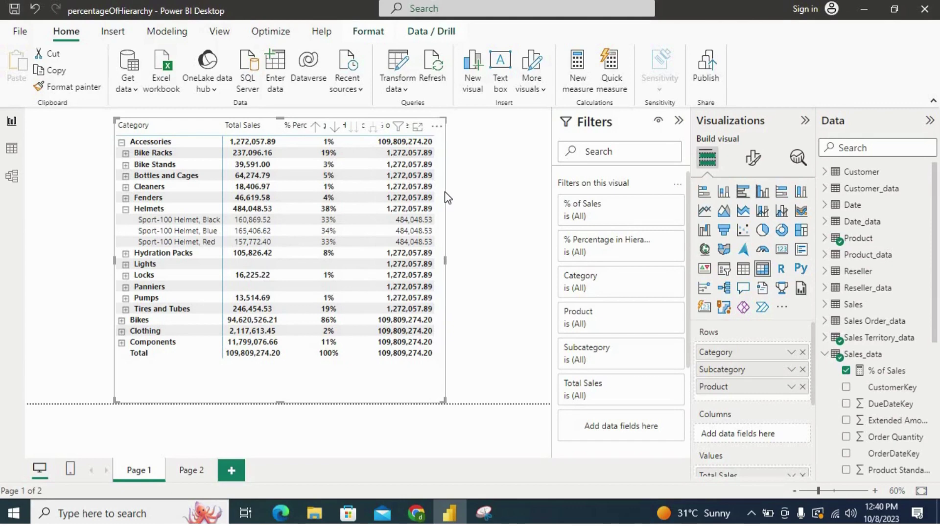
# - Reopen the % of Sales formula and start a productSales variable with a DIVIDE function between the total variables and the result variable
pyautogui.click(879, 373)
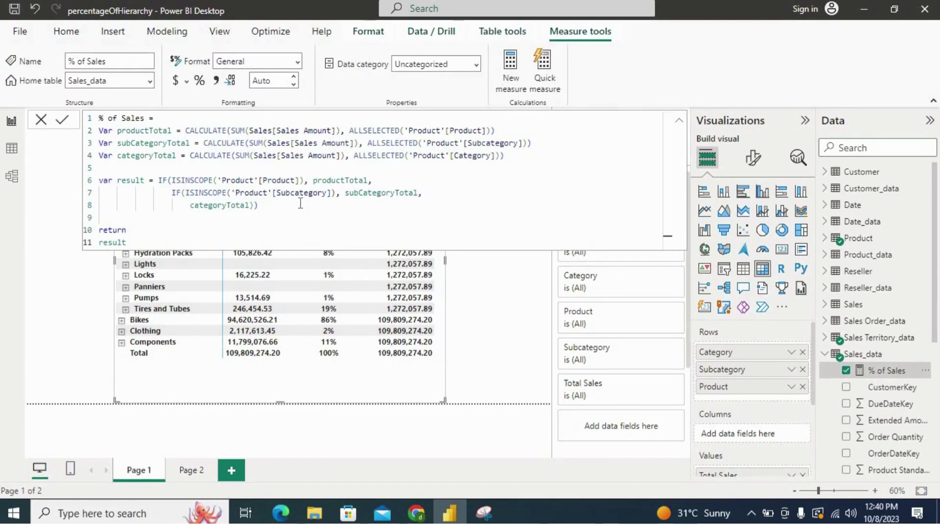
pyautogui.click(125, 167)
pyautogui.press('Return')
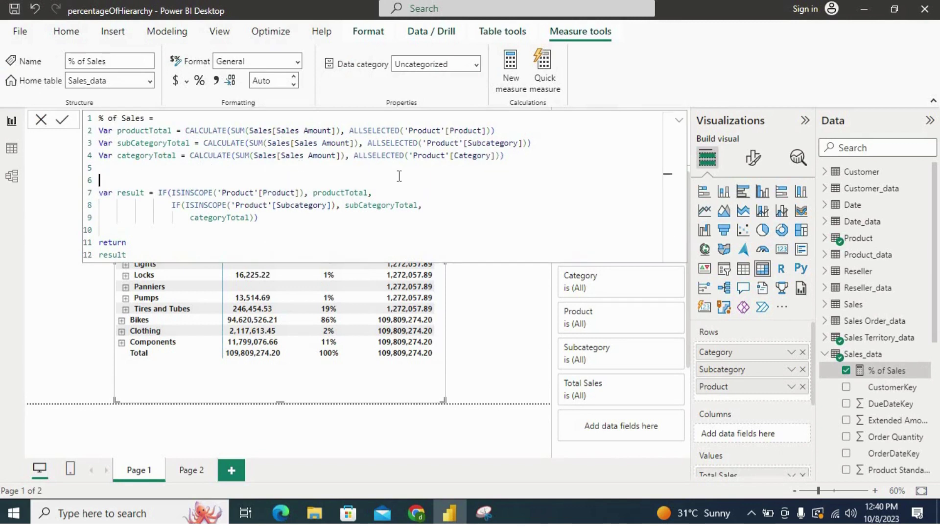
pyautogui.write('var')
pyautogui.press('BackSpace')
pyautogui.press('BackSpace')
pyautogui.press('BackSpace')
pyautogui.write('Var')
pyautogui.write('pro')
pyautogui.press('BackSpace')
pyautogui.write('duct')
pyautogui.press('BackSpace')
pyautogui.press('BackSpace')
pyautogui.press('BackSpace')
pyautogui.press('BackSpace')
pyautogui.write('oduct')
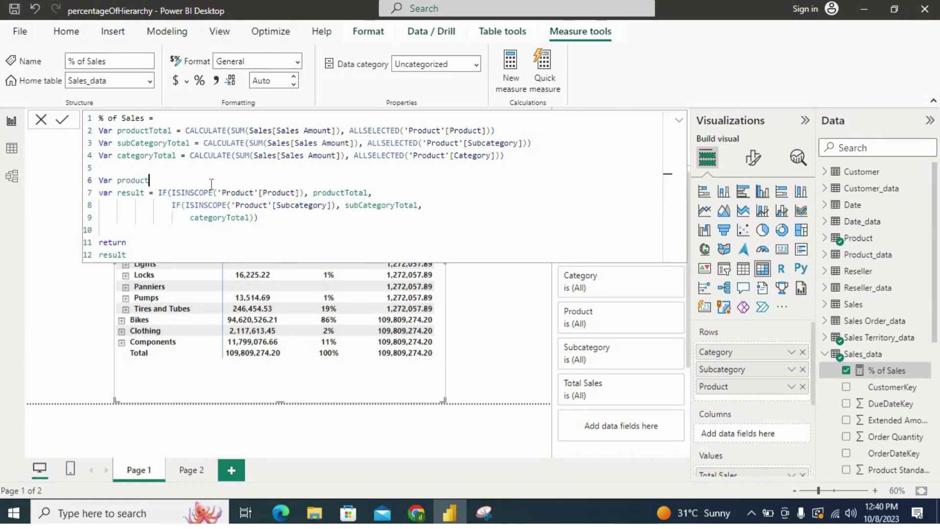
pyautogui.write('Sales = DIVIDE(')
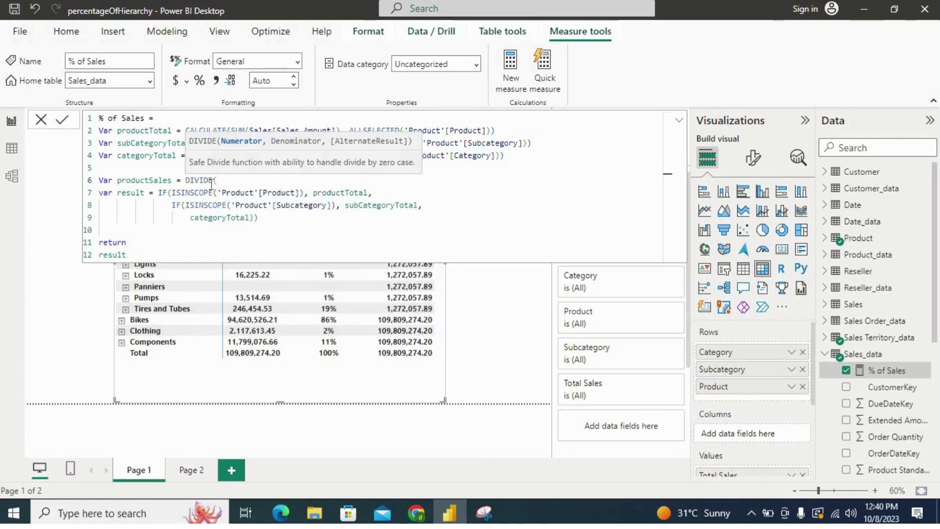
# - Complete the productSales DIVIDE with SUM(Sales[Sales Amount]) as numerator and productTotal as denominator
pyautogui.write('SUM(')
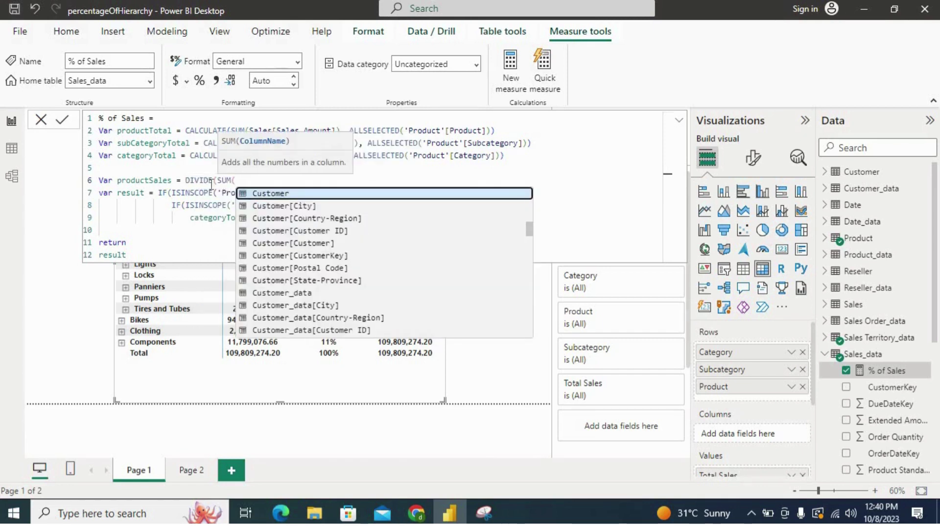
pyautogui.write('to')
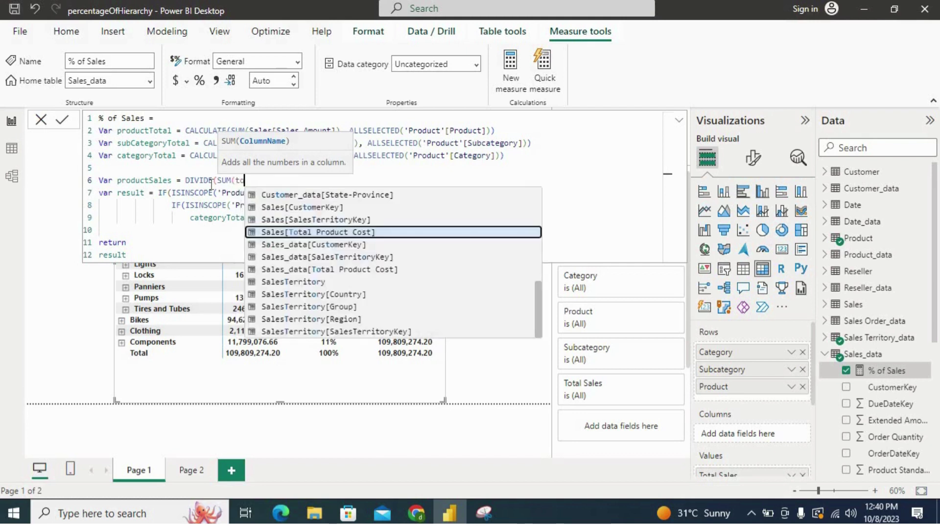
pyautogui.press('BackSpace')
pyautogui.press('BackSpace')
pyautogui.write('amo')
pyautogui.press('Down')
pyautogui.press('Tab')
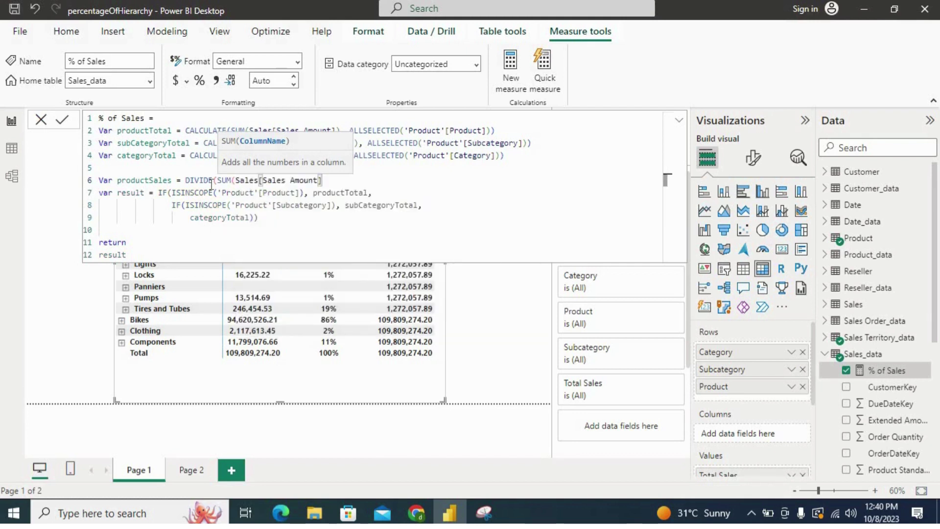
pyautogui.write('),')
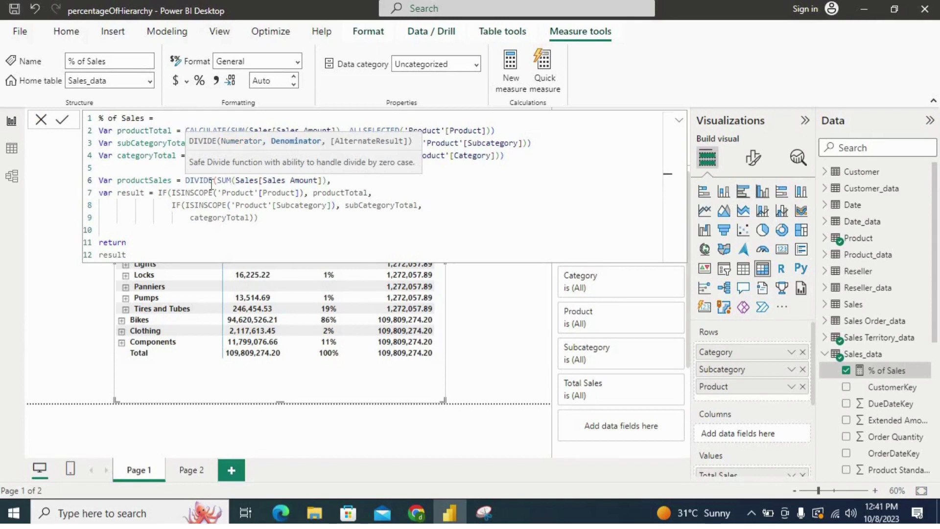
pyautogui.write('produ')
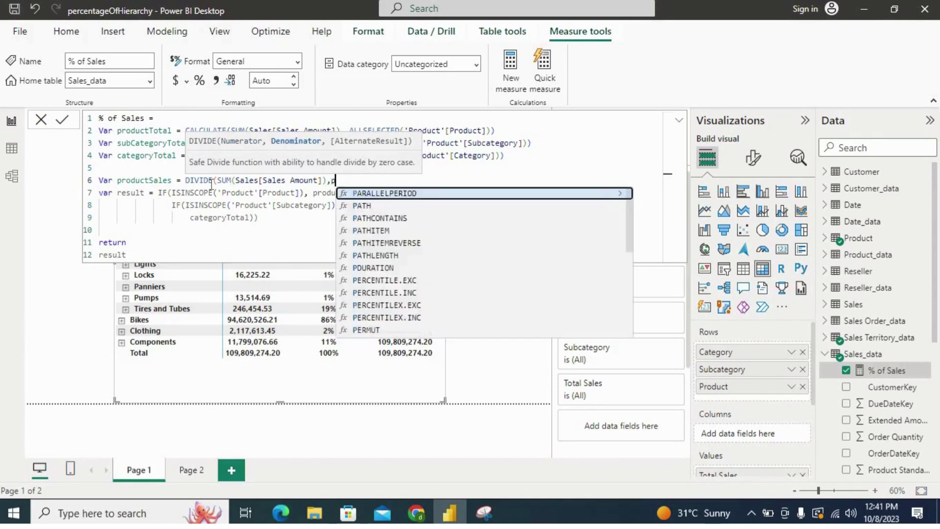
pyautogui.press('Down')
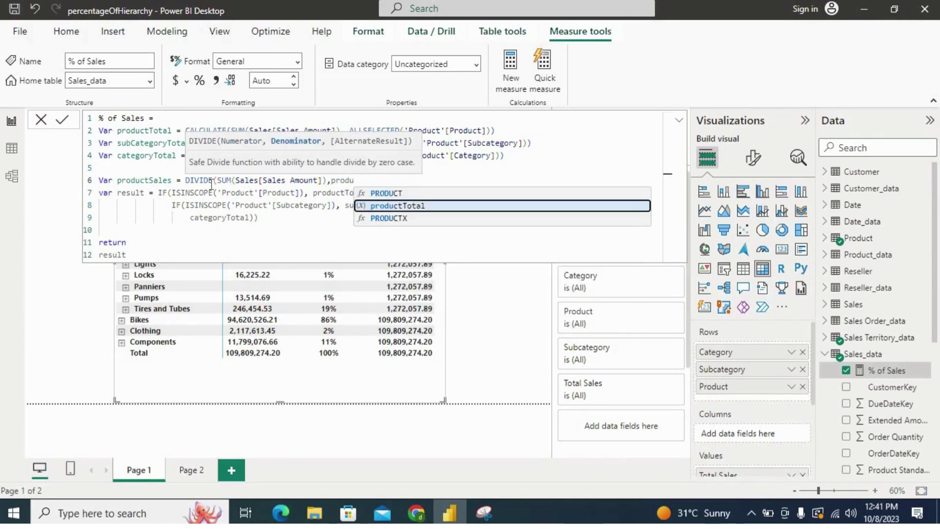
pyautogui.press('Tab')
pyautogui.write(')')
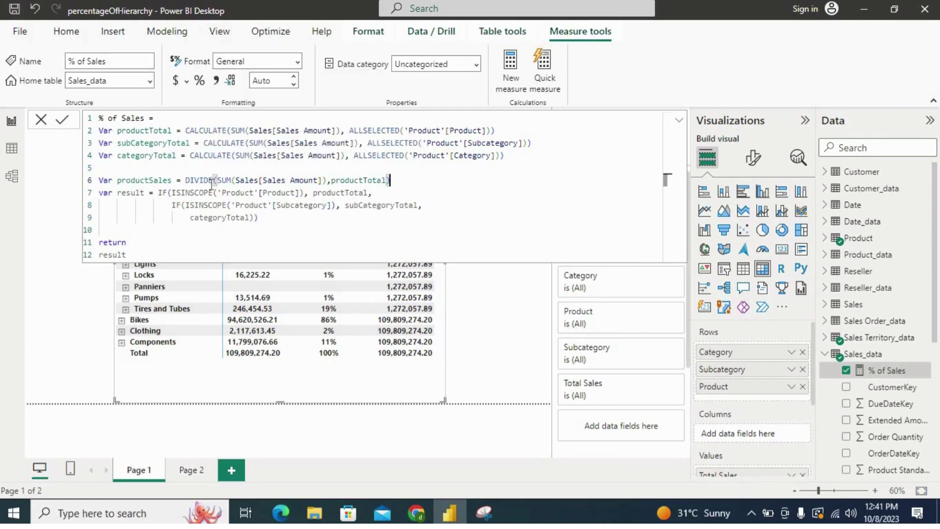
# - Duplicate the productSales variable line twice below itself, leaving an empty line before the result variable
pyautogui.hotkey('shift', 'Left')
pyautogui.hotkey('shift', 'Left')
pyautogui.hotkey('shift', 'Left')
pyautogui.hotkey('shift', 'Left')
pyautogui.hotkey('shift', 'Left')
pyautogui.hotkey('shift', 'Left')
pyautogui.hotkey('shift', 'Left')
pyautogui.hotkey('shift', 'Left')
pyautogui.hotkey('shift', 'Left')
pyautogui.hotkey('shift', 'Left')
pyautogui.hotkey('shift', 'Left')
pyautogui.hotkey('shift', 'Left')
pyautogui.hotkey('shift', 'Left')
pyautogui.hotkey('shift', 'Left')
pyautogui.hotkey('shift', 'Left')
pyautogui.hotkey('shift', 'Left')
pyautogui.hotkey('shift', 'Left')
pyautogui.hotkey('shift', 'Left')
pyautogui.hotkey('shift', 'Left')
pyautogui.hotkey('shift', 'Left')
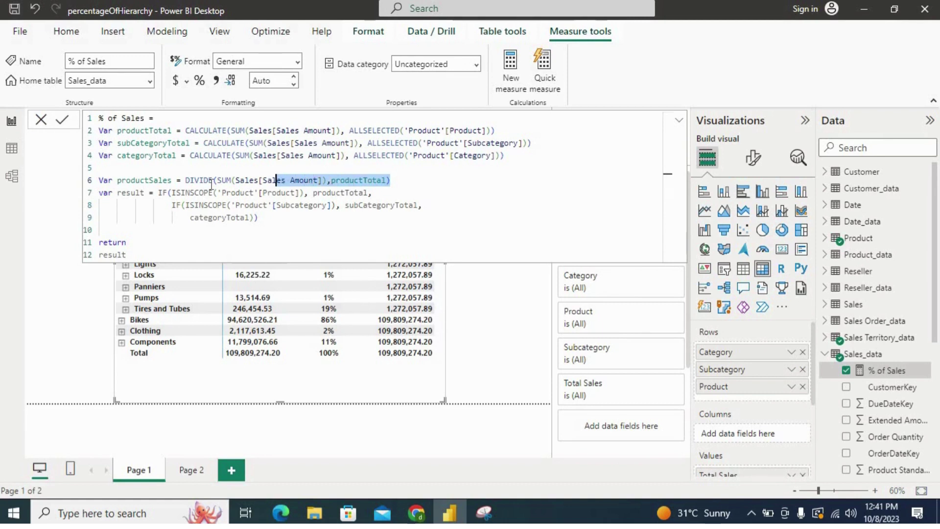
pyautogui.hotkey('shift', 'Left')
pyautogui.hotkey('shift', 'Left')
pyautogui.hotkey('shift', 'Left')
pyautogui.hotkey('shift', 'Left')
pyautogui.hotkey('shift', 'Left')
pyautogui.hotkey('shift', 'Left')
pyautogui.hotkey('shift', 'Left')
pyautogui.hotkey('shift', 'Left')
pyautogui.hotkey('shift', 'Left')
pyautogui.hotkey('shift', 'Left')
pyautogui.hotkey('shift', 'Left')
pyautogui.hotkey('shift', 'Left')
pyautogui.hotkey('shift', 'Left')
pyautogui.hotkey('shift', 'Left')
pyautogui.hotkey('shift', 'Left')
pyautogui.hotkey('shift', 'Left')
pyautogui.hotkey('shift', 'Left')
pyautogui.hotkey('shift', 'Left')
pyautogui.hotkey('shift', 'Left')
pyautogui.hotkey('shift', 'Left')
pyautogui.hotkey('ctrl', 'c')
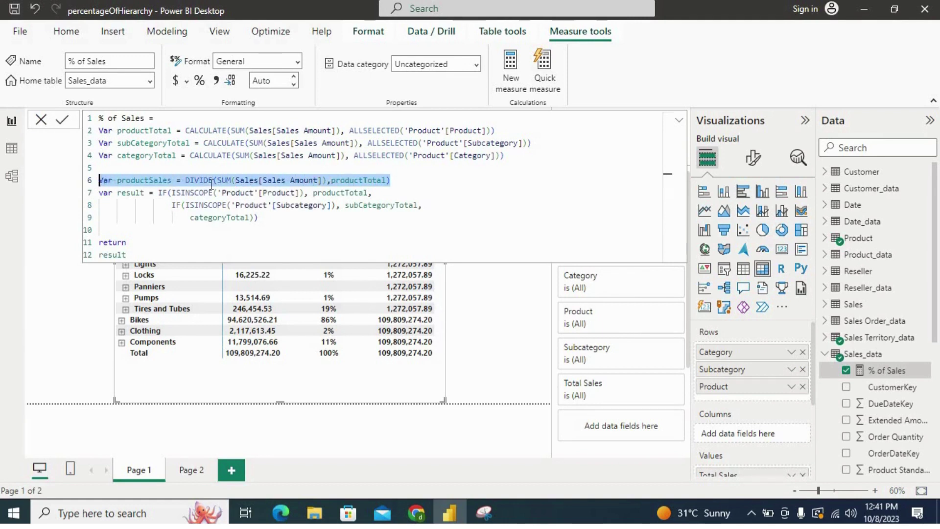
pyautogui.press('End')
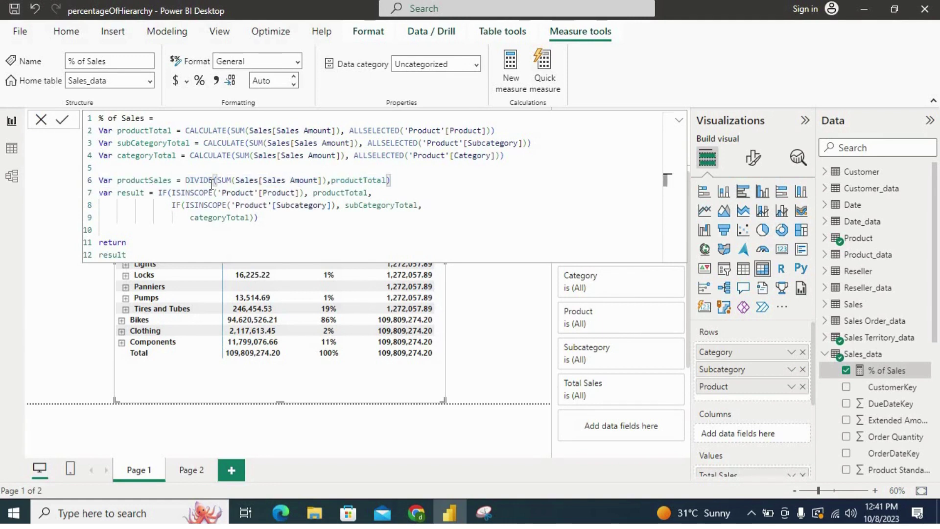
pyautogui.press('Return')
pyautogui.hotkey('ctrl', 'v')
pyautogui.press('Return')
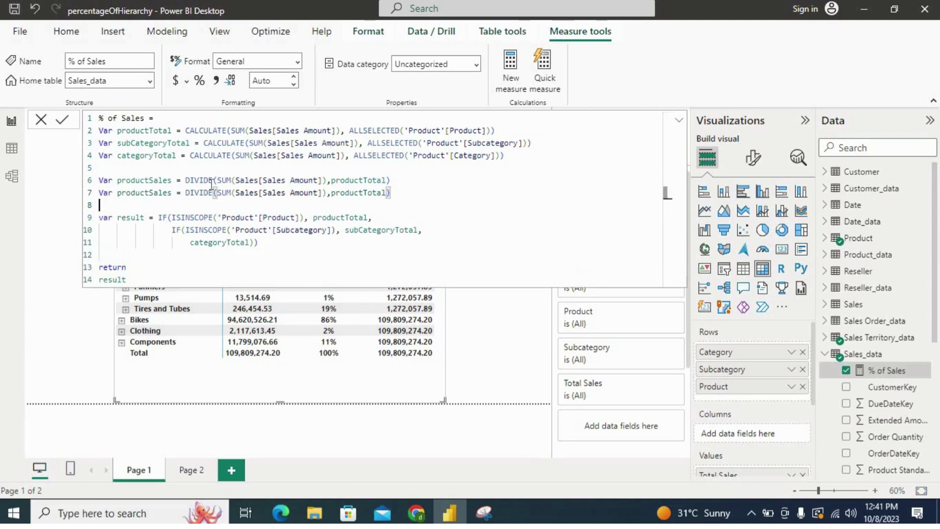
pyautogui.hotkey('ctrl', 'v')
pyautogui.press('Return')
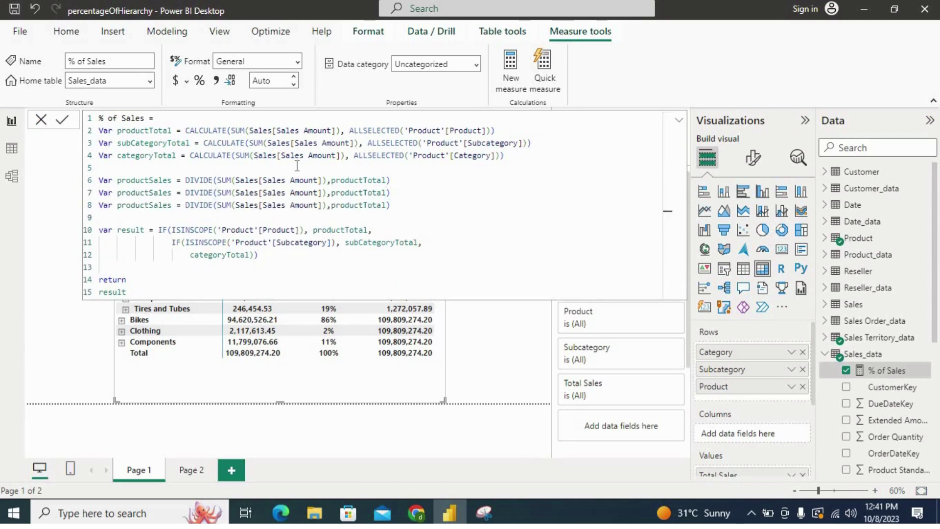
# - Rename the variable in the second DIVIDE line to subCategorySales
pyautogui.click(401, 180)
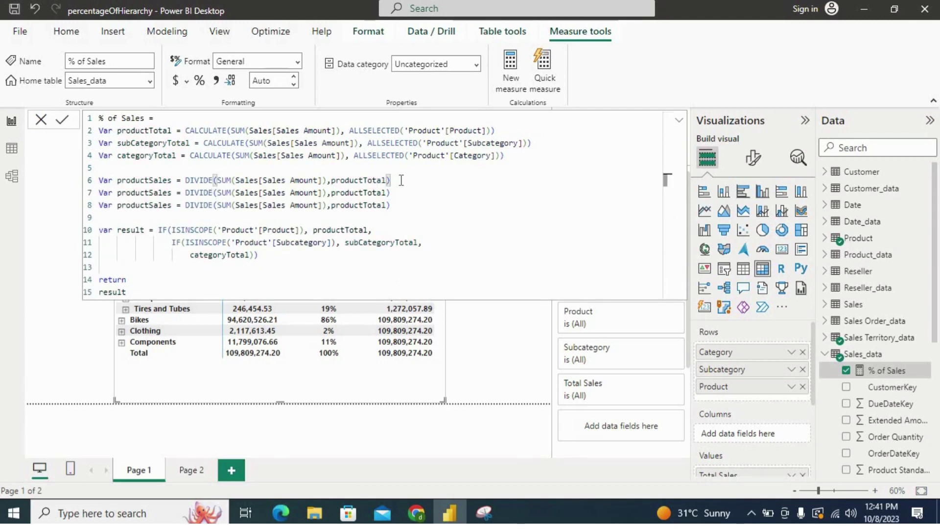
pyautogui.press('Down')
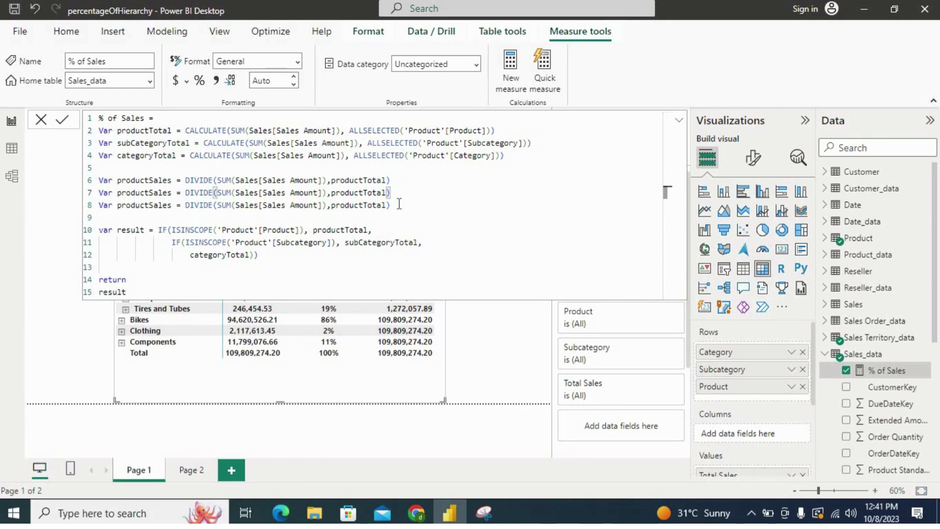
pyautogui.click(388, 205)
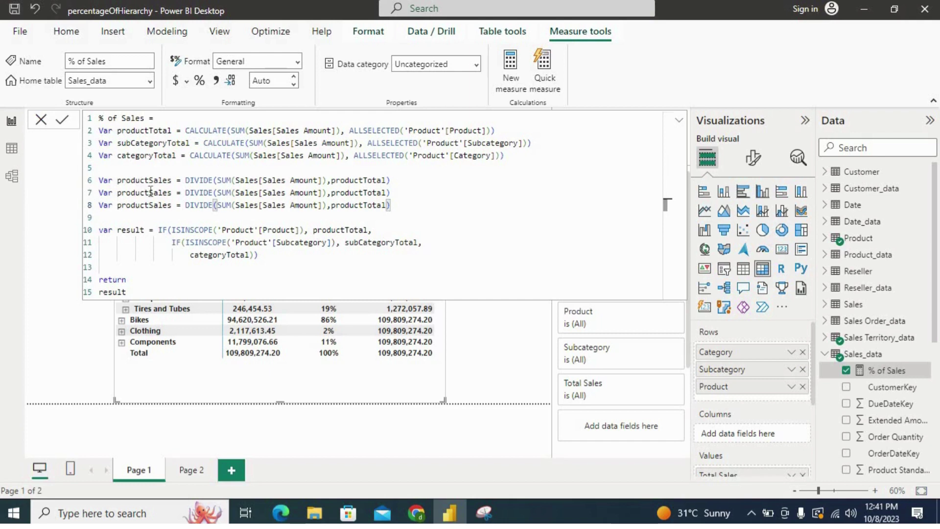
pyautogui.moveTo(150, 191); pyautogui.dragTo(118, 192)
pyautogui.press('BackSpace')
pyautogui.write('sub')
pyautogui.write('Cate')
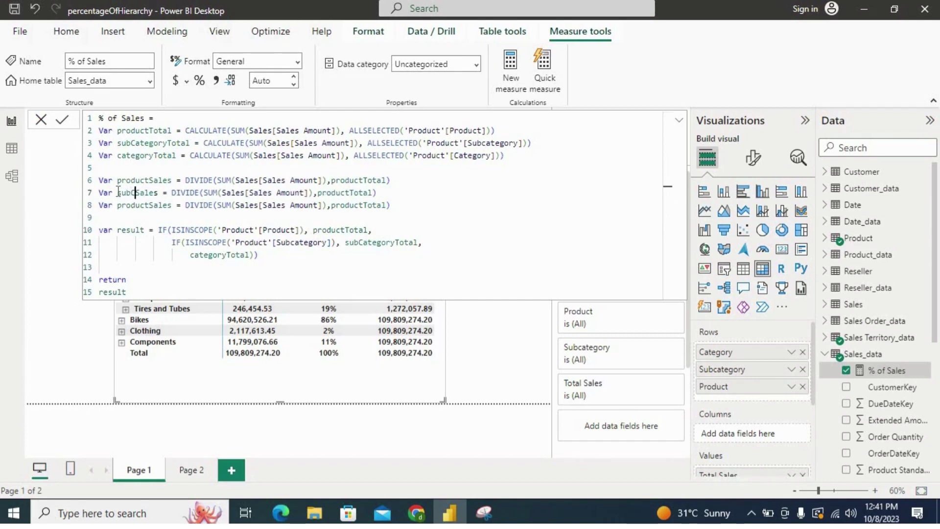
pyautogui.write('gory')
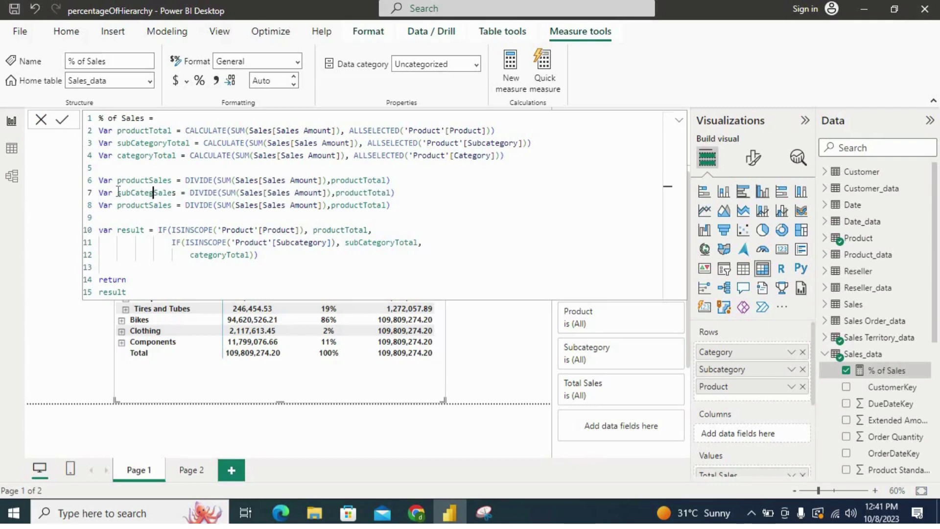
# - Rename the variable in the third DIVIDE line to categorySales, starting with a lowercase c
pyautogui.press('Down')
pyautogui.press('Left')
pyautogui.press('Left')
pyautogui.press('Left')
pyautogui.press('Left')
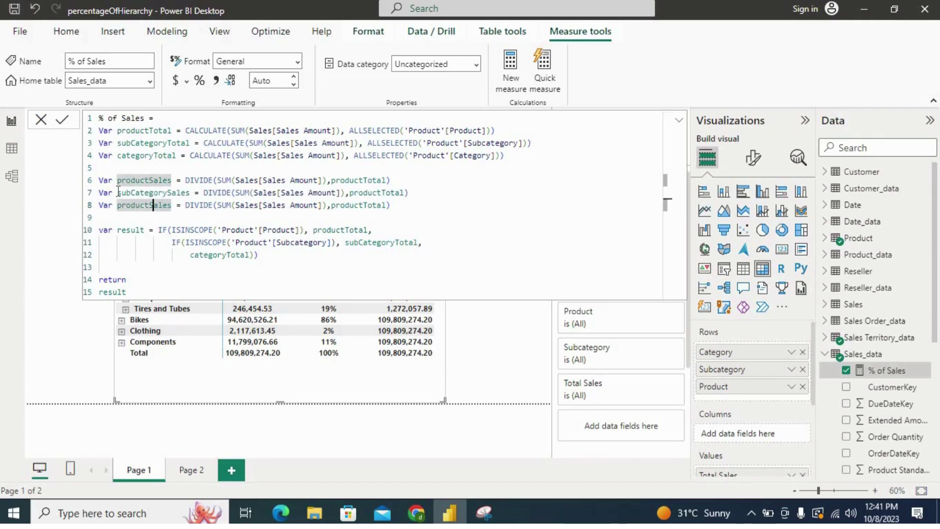
pyautogui.press('BackSpace')
pyautogui.press('BackSpace')
pyautogui.press('BackSpace')
pyautogui.press('BackSpace')
pyautogui.press('BackSpace')
pyautogui.press('BackSpace')
pyautogui.press('BackSpace')
pyautogui.write('Cate')
pyautogui.write('gory')
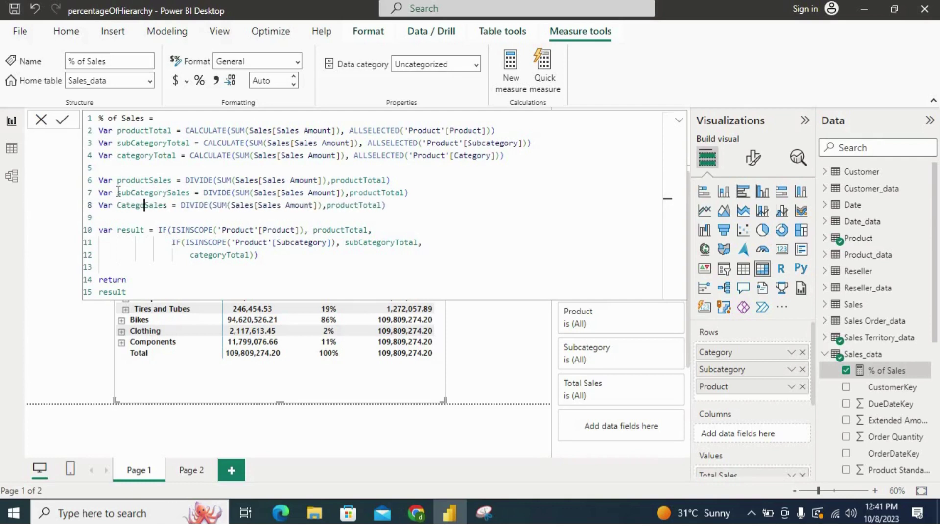
pyautogui.press('Right')
pyautogui.press('Right')
pyautogui.press('Right')
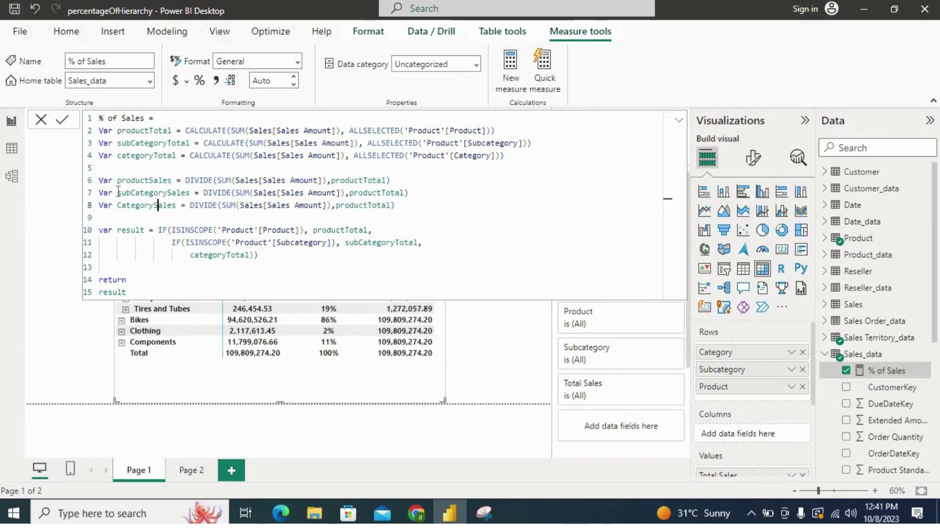
pyautogui.hotkey('ctrl', 'Left')
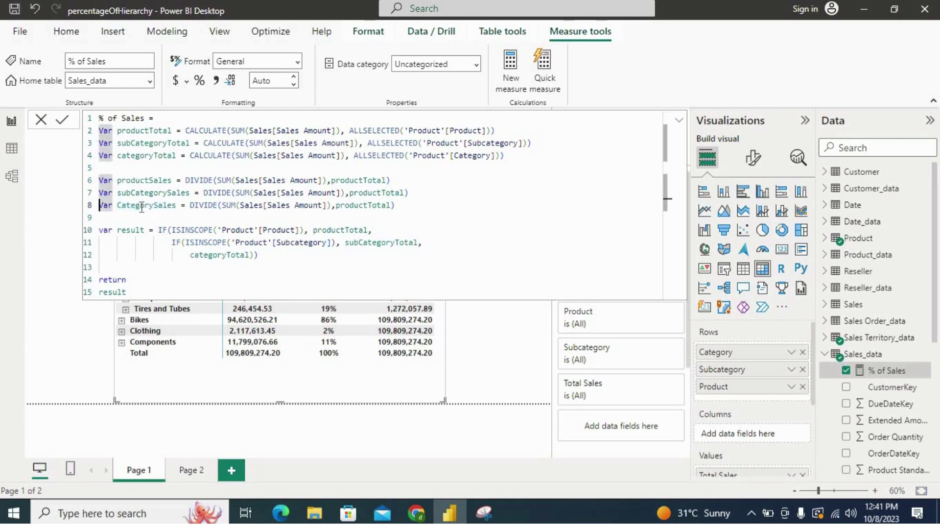
pyautogui.press('Delete')
pyautogui.write('c')
# - Replace the denominator of the subCategorySales DIVIDE with subCategoryTotal
pyautogui.hotkey('ctrl', 'Right')
pyautogui.hotkey('ctrl', 'Right')
pyautogui.hotkey('ctrl', 'Right')
pyautogui.hotkey('ctrl', 'Right')
pyautogui.hotkey('ctrl', 'Right')
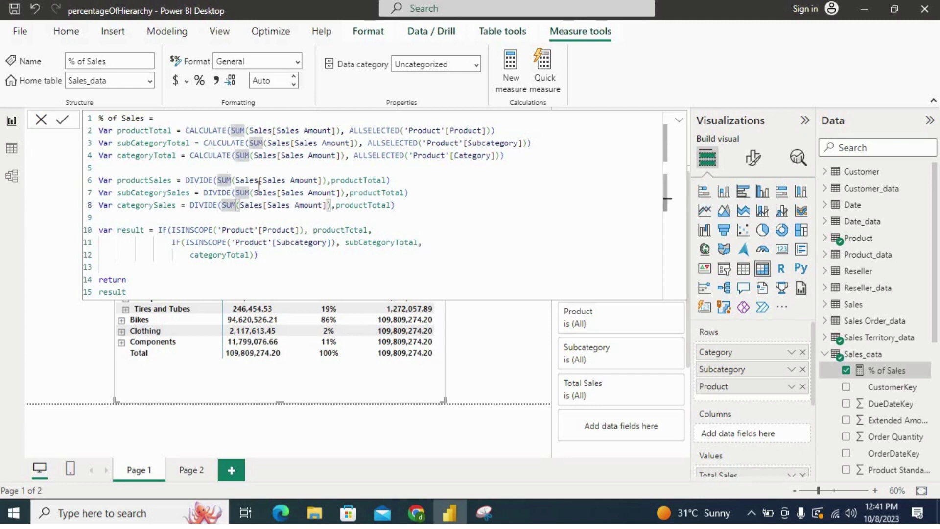
pyautogui.doubleClick(383, 192)
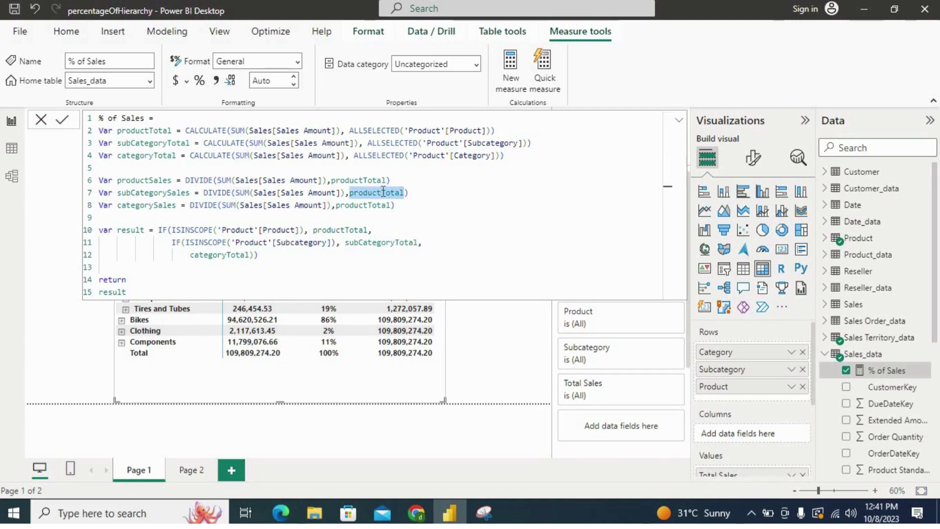
pyautogui.write('sub')
pyautogui.press('Tab')
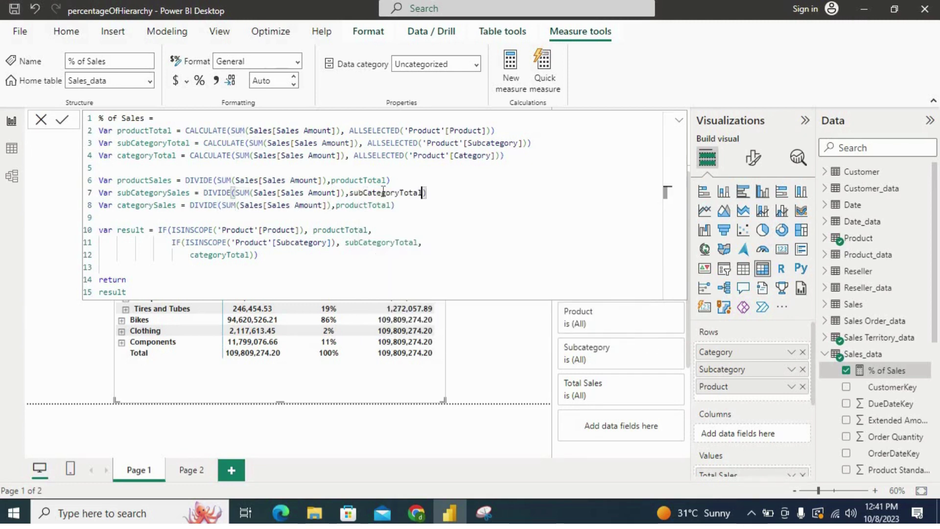
# - Replace the denominator of the categorySales DIVIDE with categoryTotal
pyautogui.press('Down')
pyautogui.press('BackSpace')
pyautogui.press('BackSpace')
pyautogui.press('BackSpace')
pyautogui.press('BackSpace')
pyautogui.press('BackSpace')
pyautogui.press('BackSpace')
pyautogui.press('BackSpace')
pyautogui.press('BackSpace')
pyautogui.press('BackSpace')
pyautogui.press('BackSpace')
pyautogui.press('BackSpace')
pyautogui.press('BackSpace')
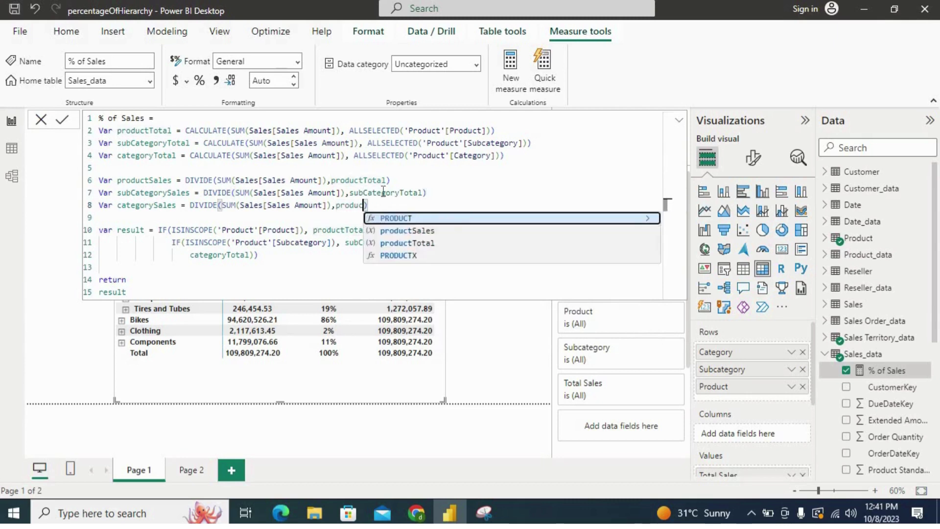
pyautogui.write('cat')
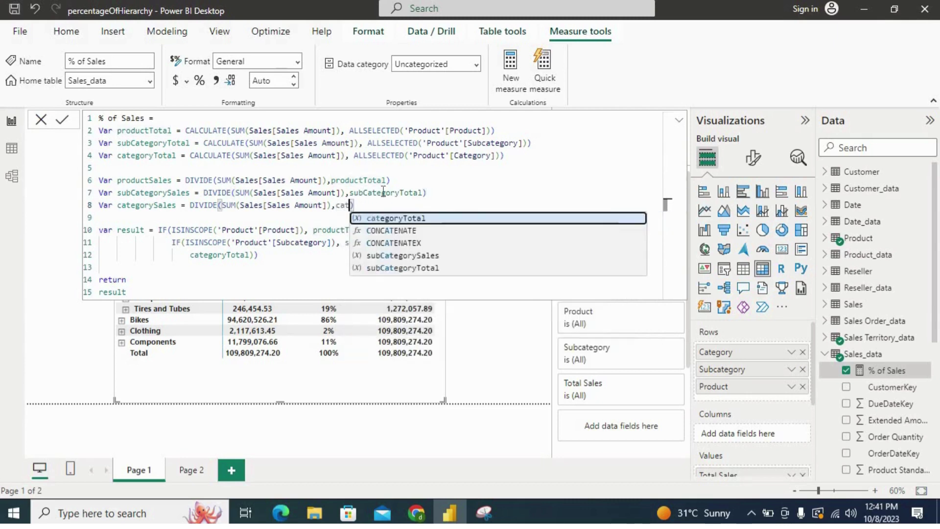
pyautogui.press('Tab')
pyautogui.press('Down')
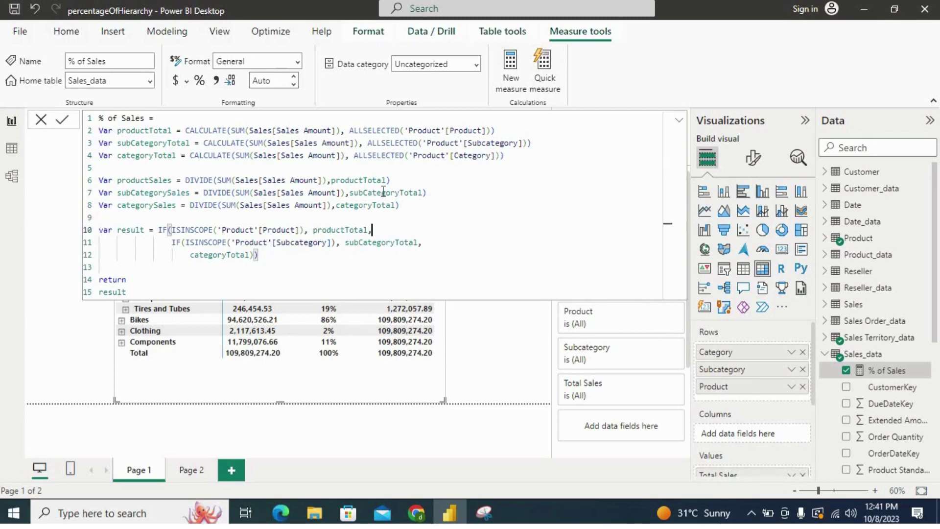
# - Replace productTotal with productSales as the outer IF's true result in the result variable
pyautogui.click(395, 242)
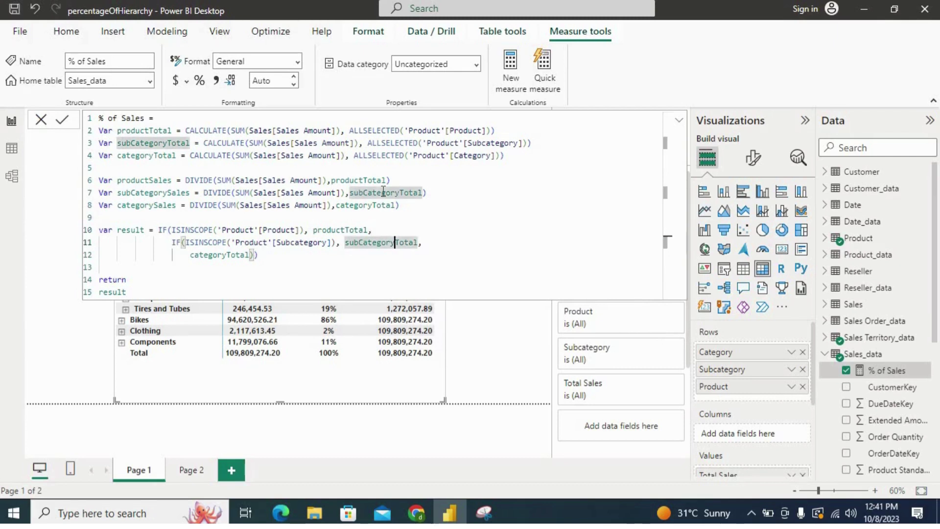
pyautogui.click(338, 233)
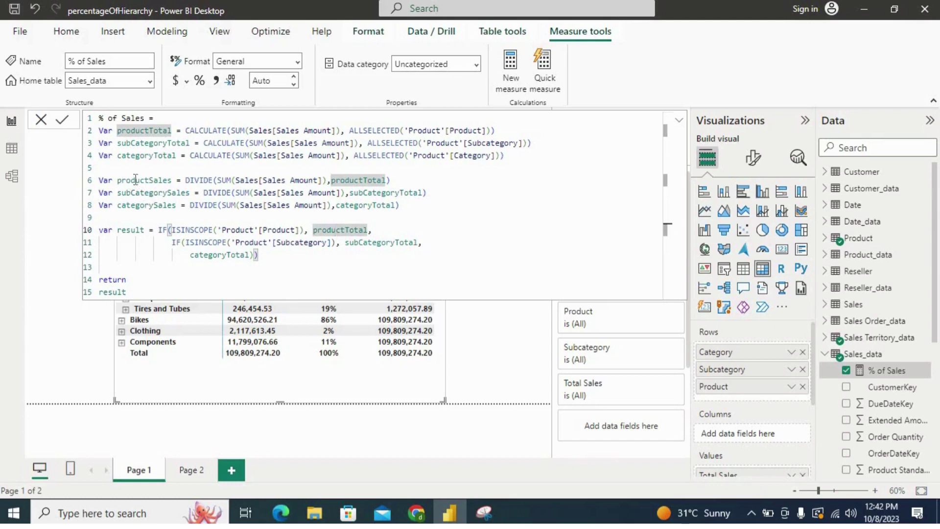
pyautogui.doubleClick(136, 179)
pyautogui.hotkey('ctrl', 'c')
pyautogui.doubleClick(339, 230)
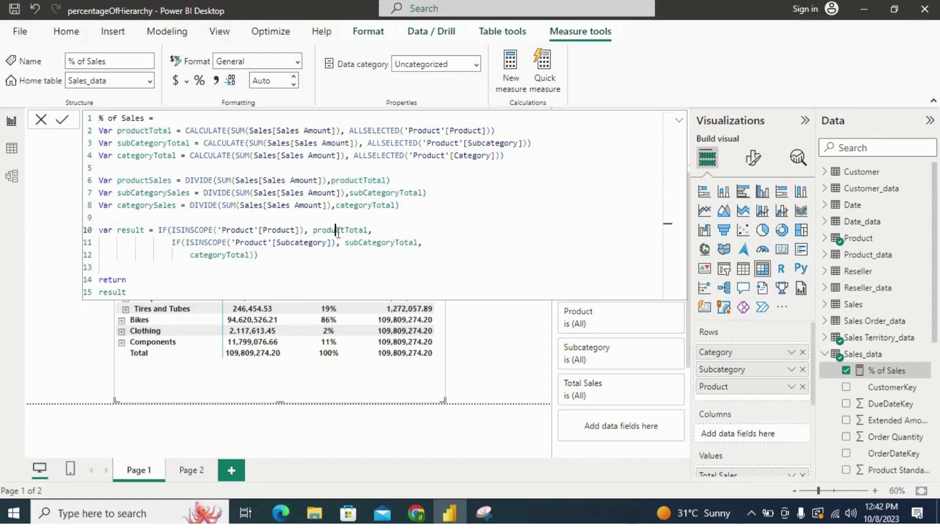
pyautogui.hotkey('ctrl', 'v')
# - Replace subCategoryTotal with subCategorySales as the inner IF's true result in the result variable
pyautogui.click(153, 192)
pyautogui.doubleClick(153, 193)
pyautogui.hotkey('ctrl', 'c')
pyautogui.doubleClick(371, 241)
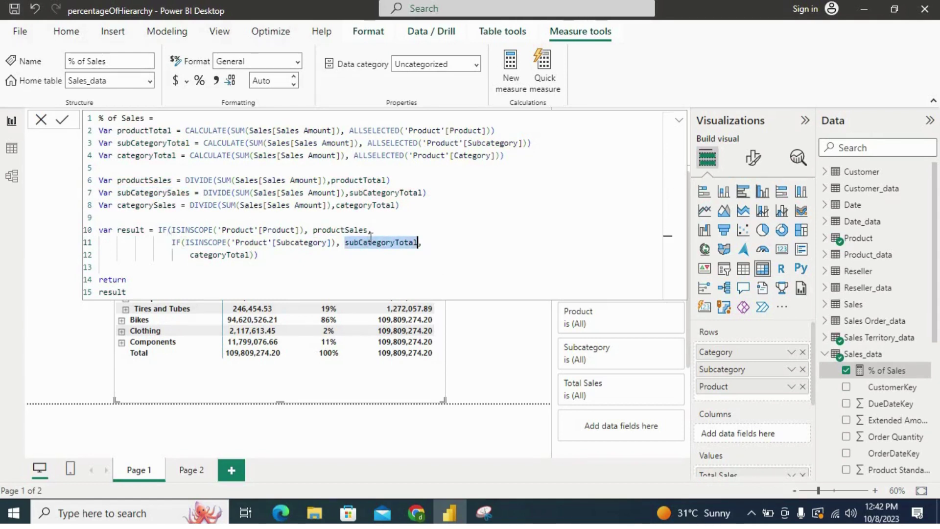
pyautogui.hotkey('ctrl', 'v')
# - Replace categoryTotal with categorySales as the inner IF's false result in the result variable
pyautogui.doubleClick(146, 204)
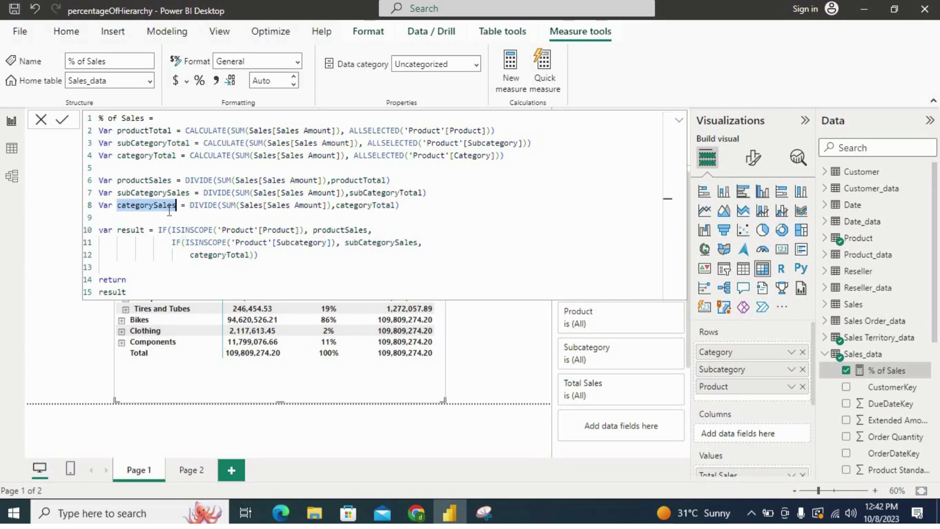
pyautogui.doubleClick(230, 254)
pyautogui.write('categorySales')
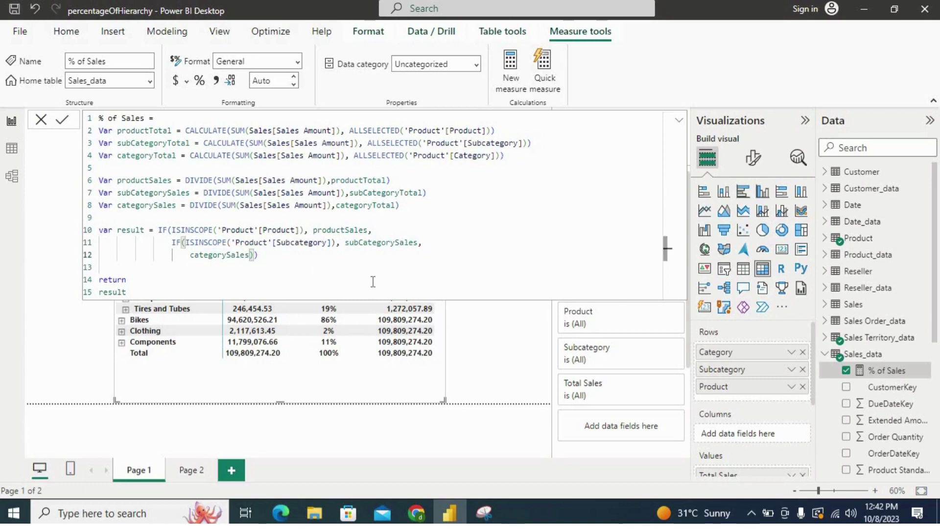
pyautogui.press('Return')
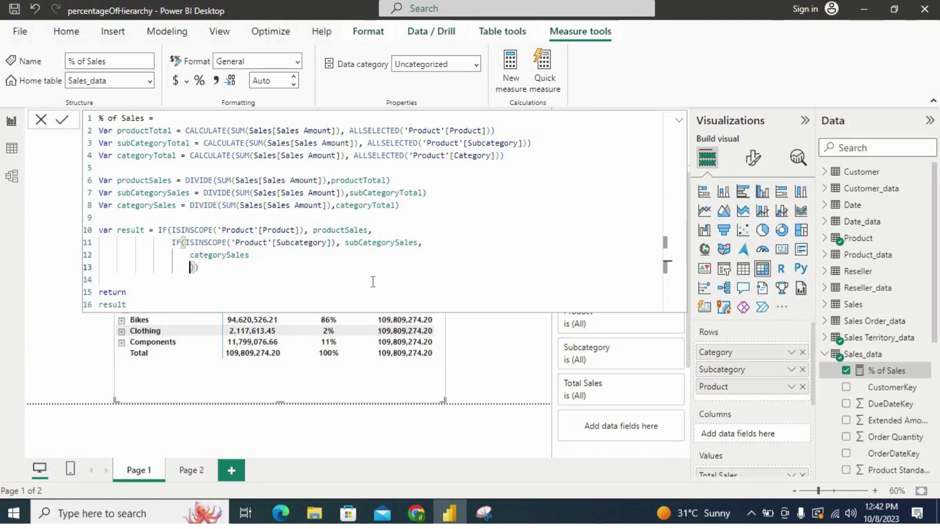
pyautogui.press('BackSpace')
pyautogui.press('BackSpace')
pyautogui.press('BackSpace')
pyautogui.press('BackSpace')
pyautogui.press('BackSpace')
pyautogui.press('BackSpace')
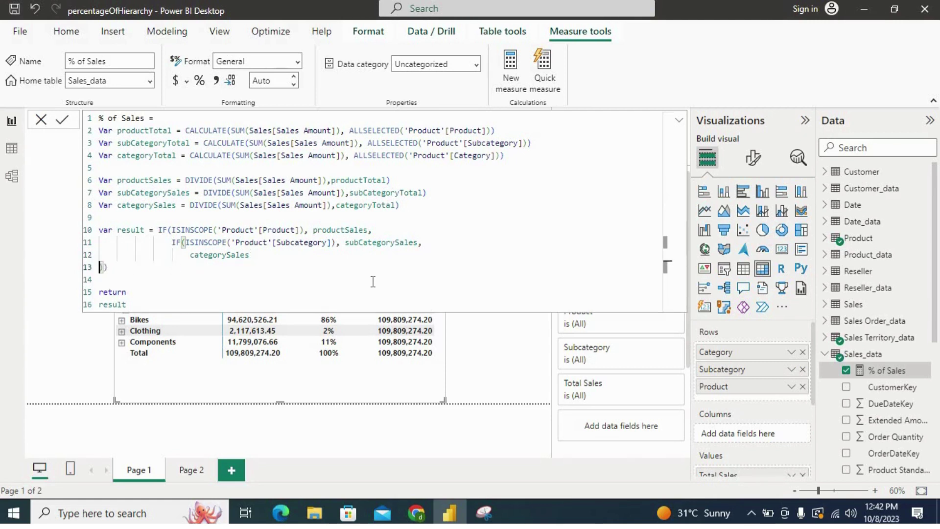
pyautogui.press('Right')
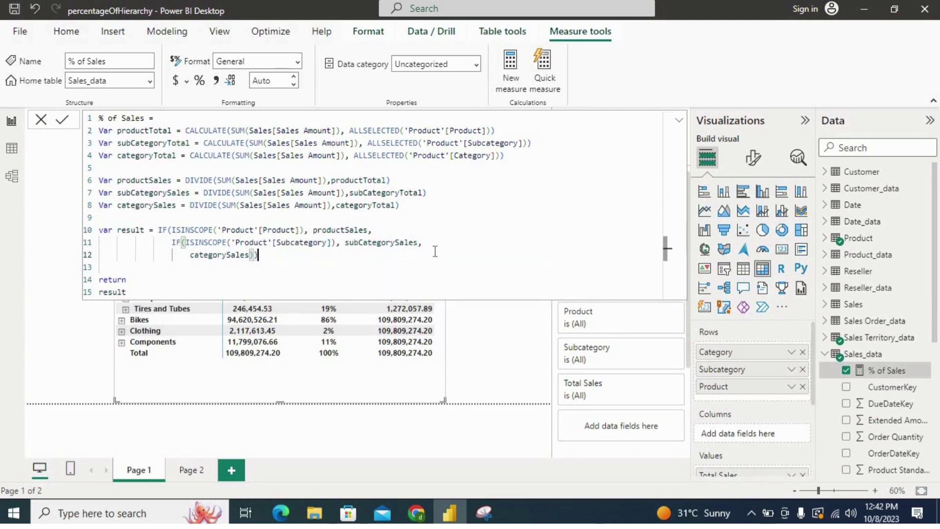
# - Commit the % of Sales measure and format it as a percentage with 0 decimal places
pyautogui.press('Return')
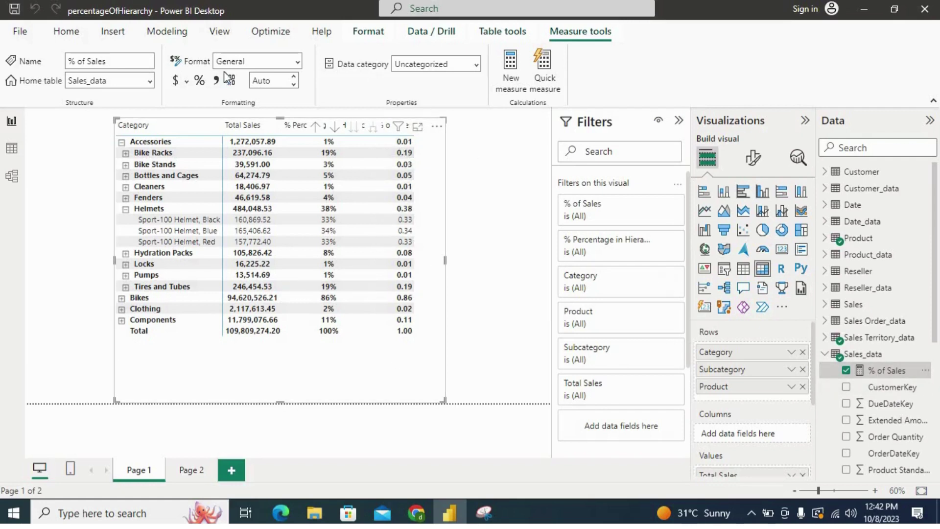
pyautogui.click(200, 81)
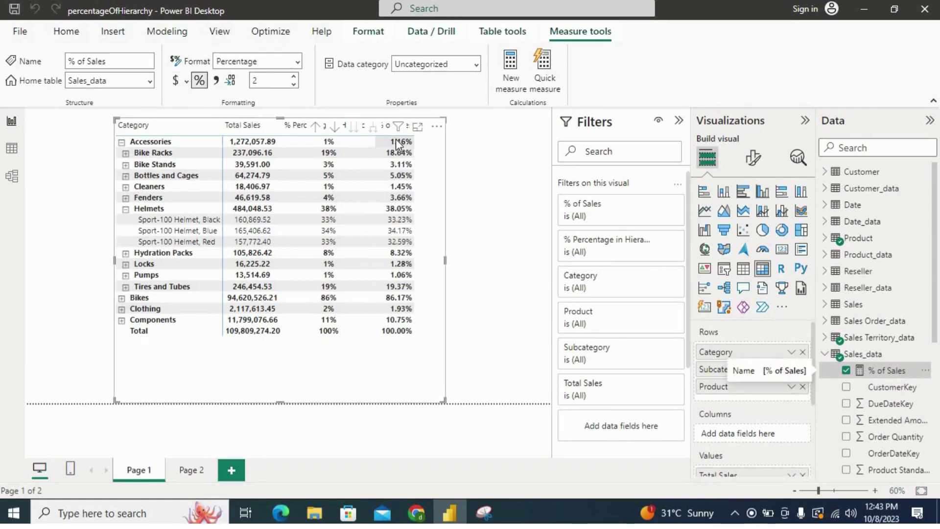
pyautogui.doubleClick(279, 80)
pyautogui.write('0')
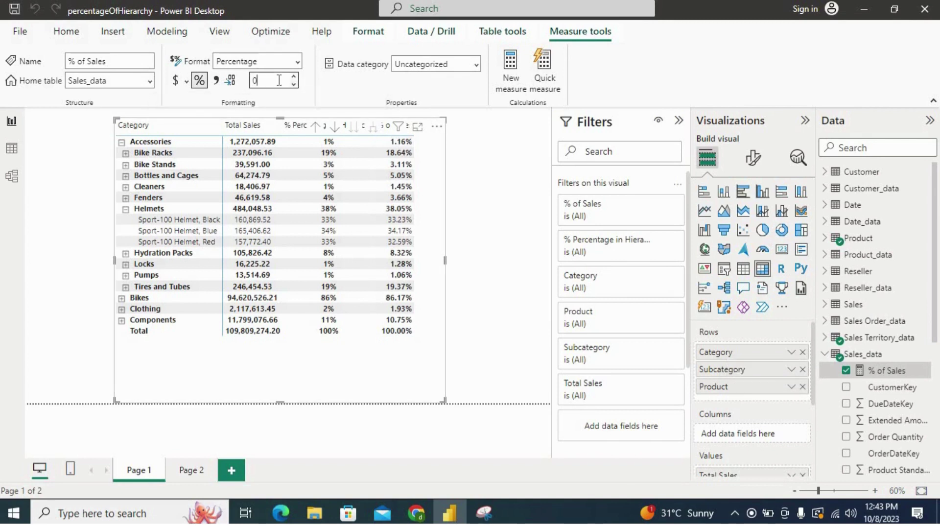
pyautogui.press('Tab')
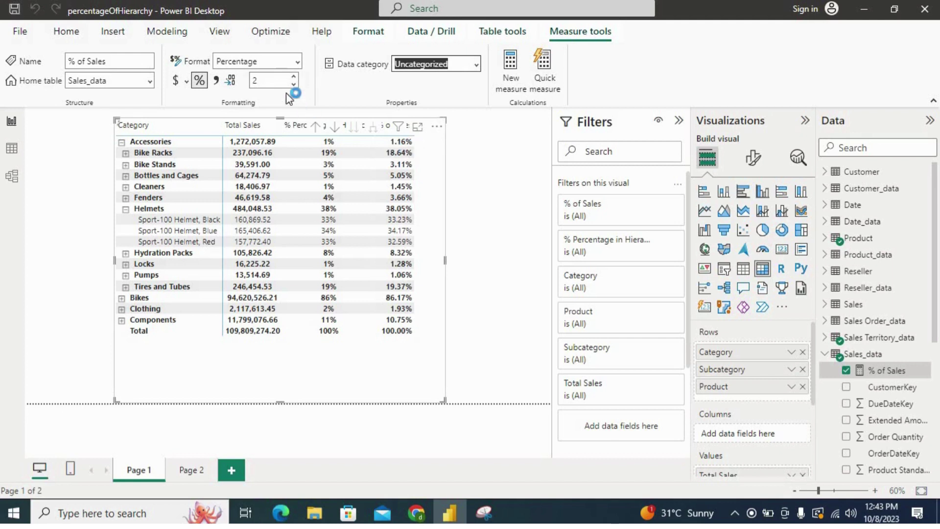